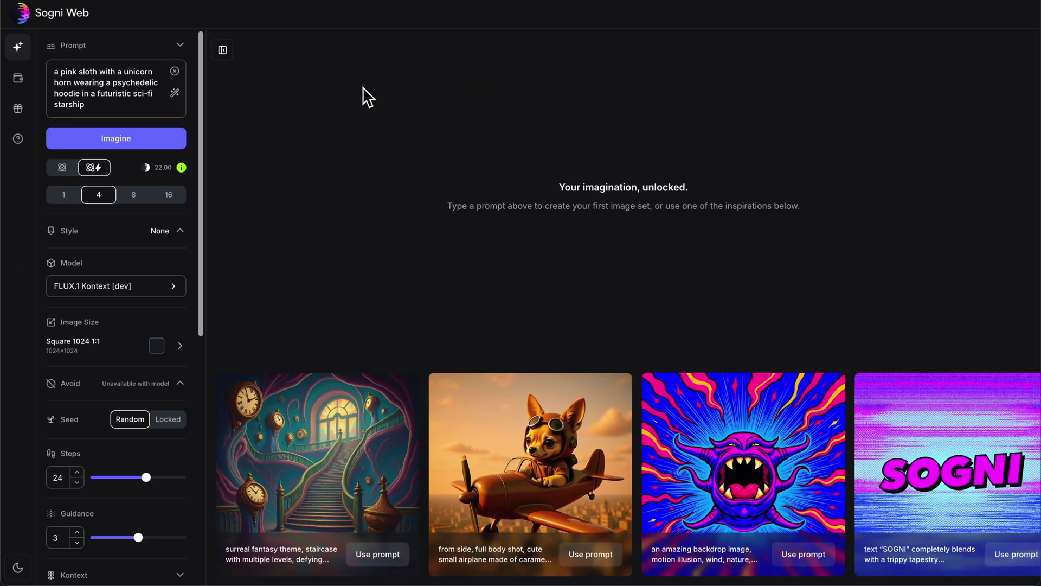
Switch the model to FLUX.1 Krea and generate four pink unicorn sloth images.
click(139, 288)
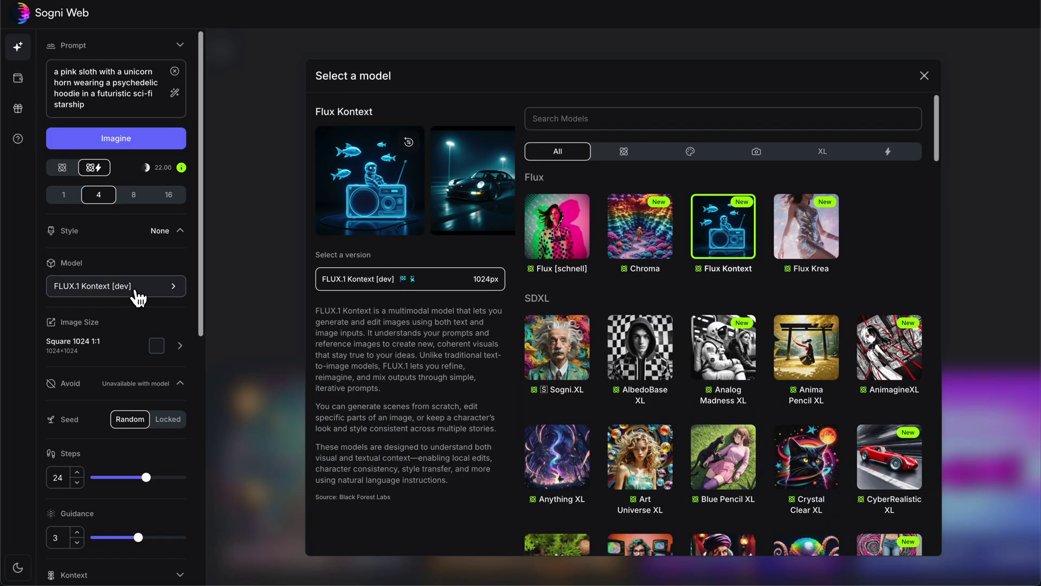
click(818, 241)
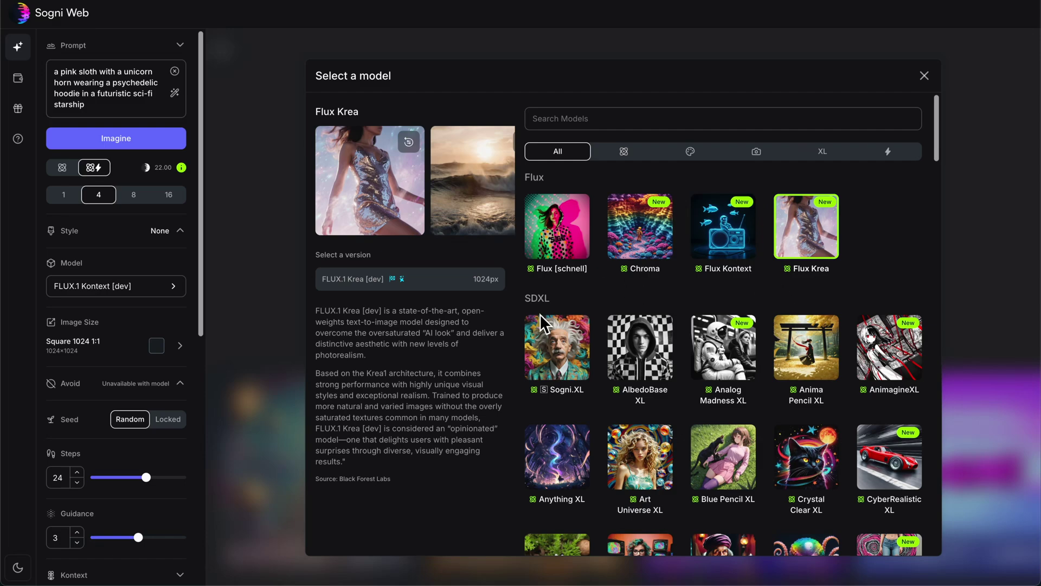
click(402, 276)
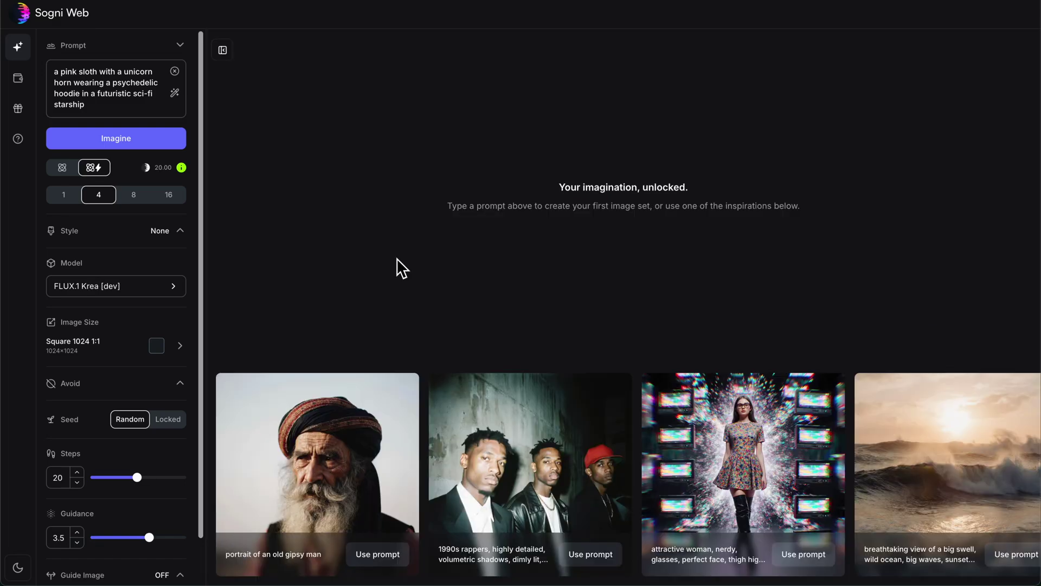
click(147, 142)
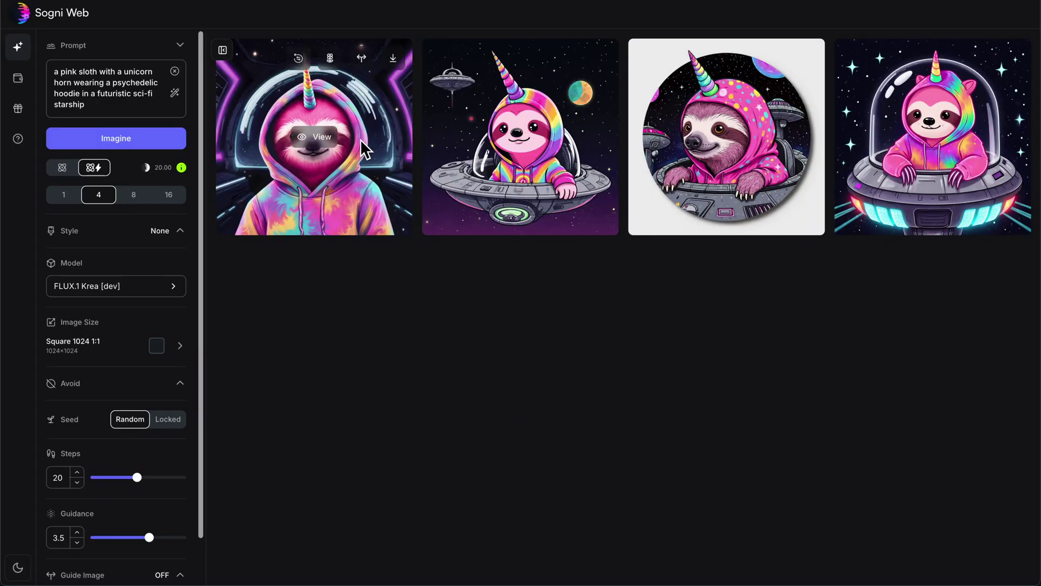
Download the first sloth image as a PNG.
click(330, 138)
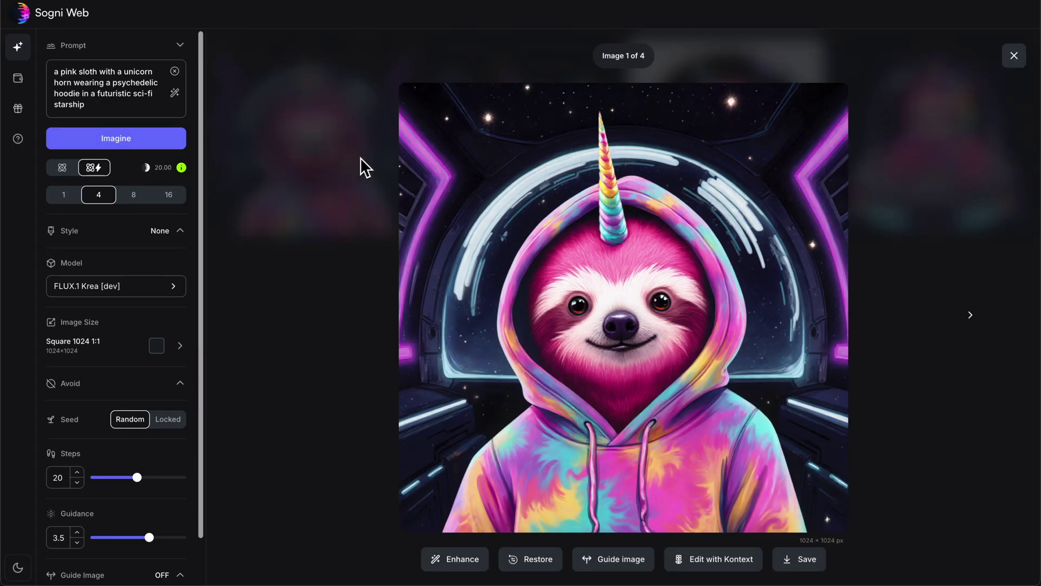
click(808, 561)
click(163, 287)
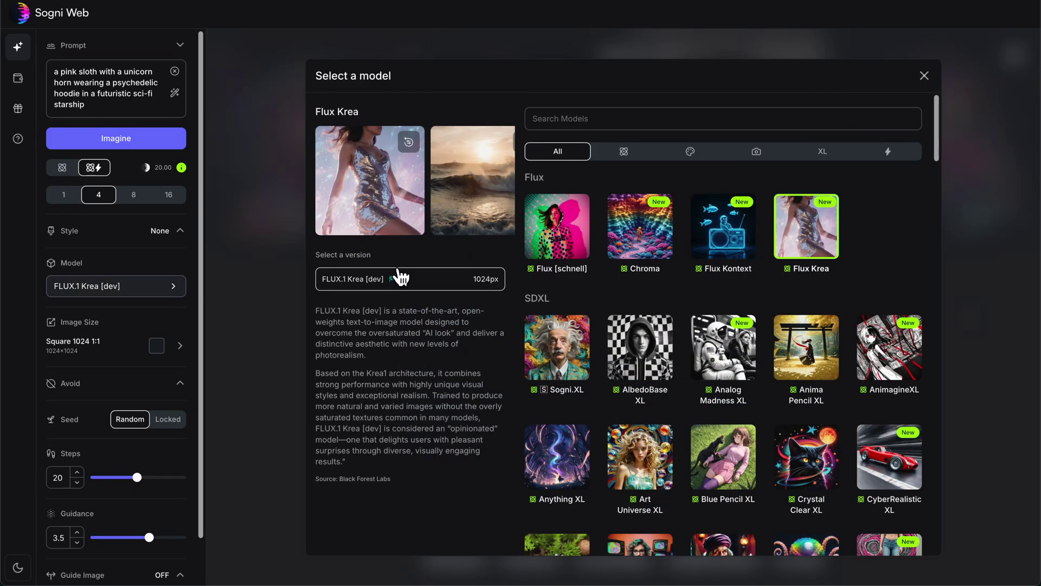
Select FLUX.1 Kontext [dev] as the model and close the viewer to show the sloth grid.
click(731, 250)
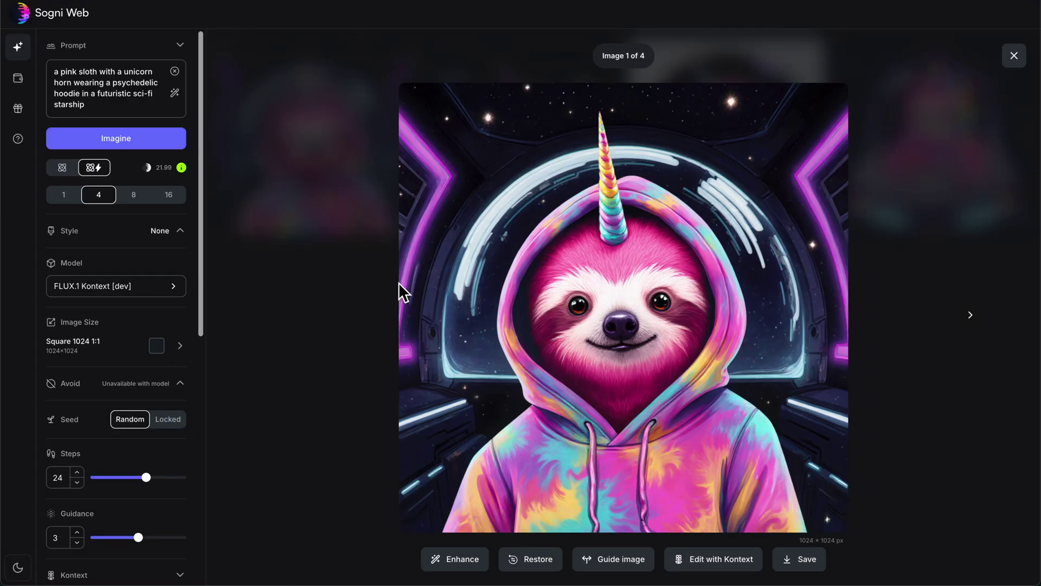
click(1016, 55)
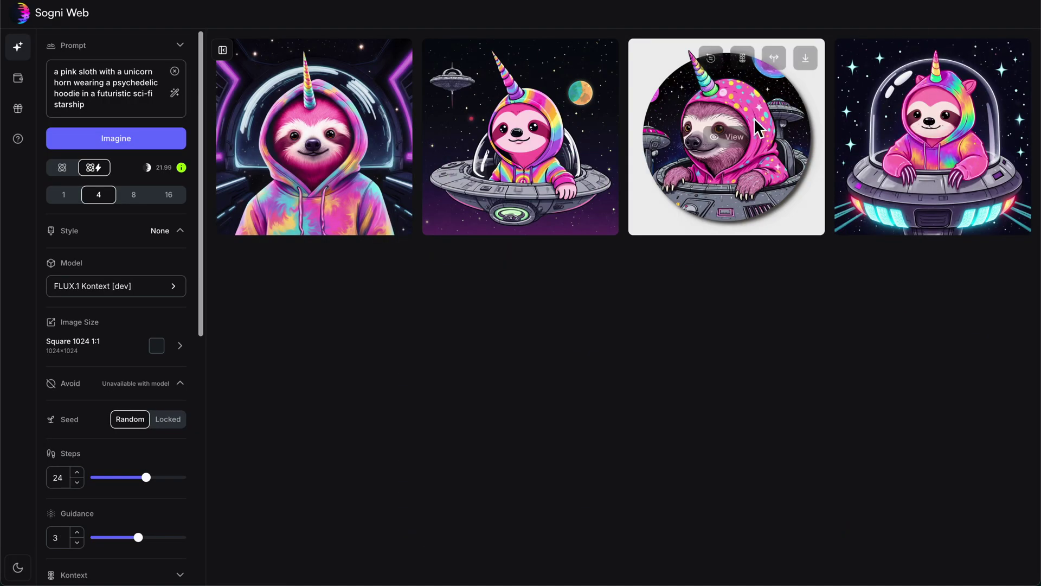
Drop the dog photo into Kontext Reference image, zoomed to 135% and offset to X 30, Y -18.
scroll(158, 302, down, 2)
scroll(161, 316, down, 6)
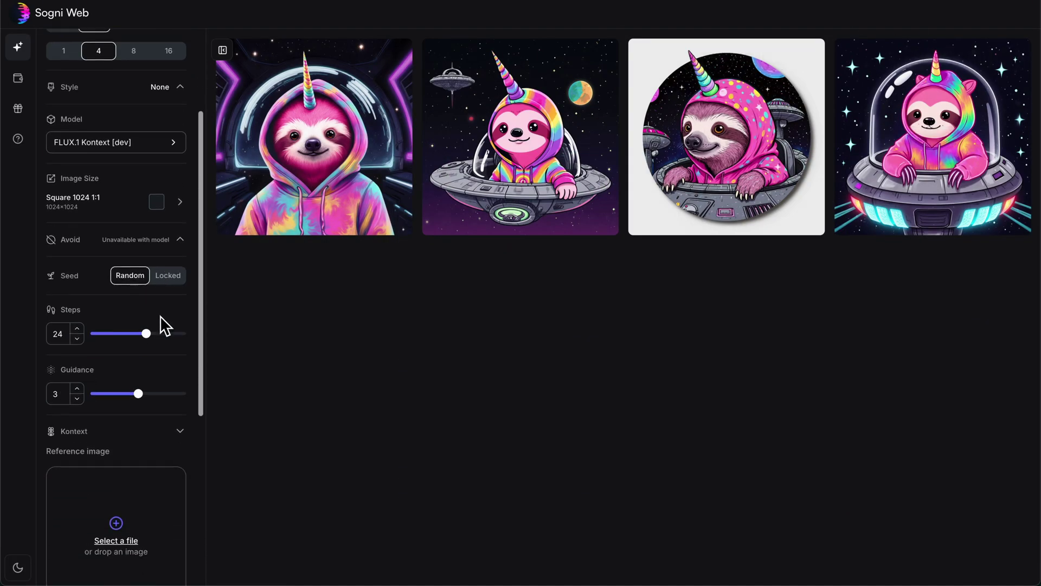
scroll(154, 334, down, 2)
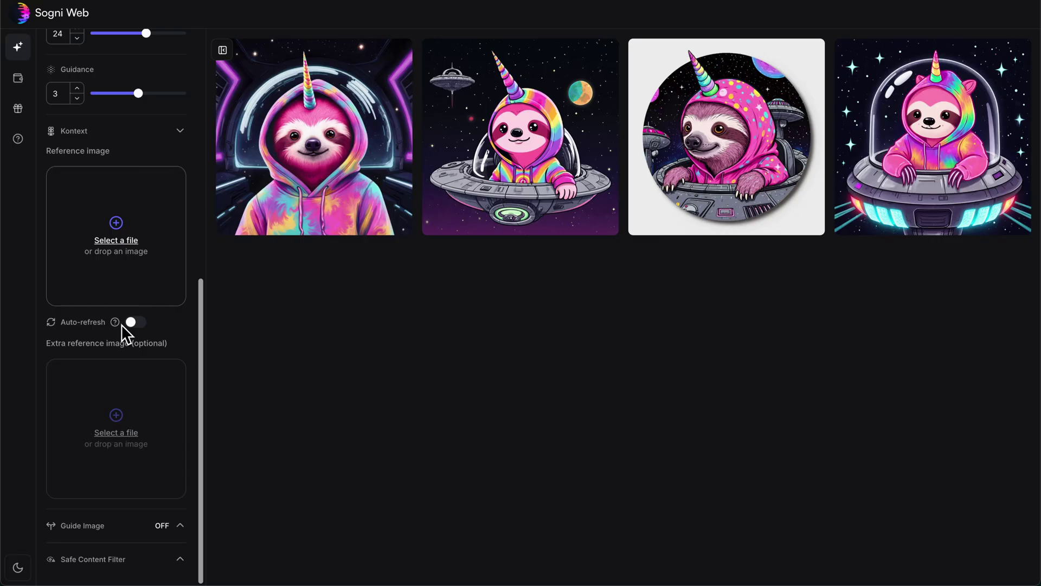
drag(1040, 217, 152, 239)
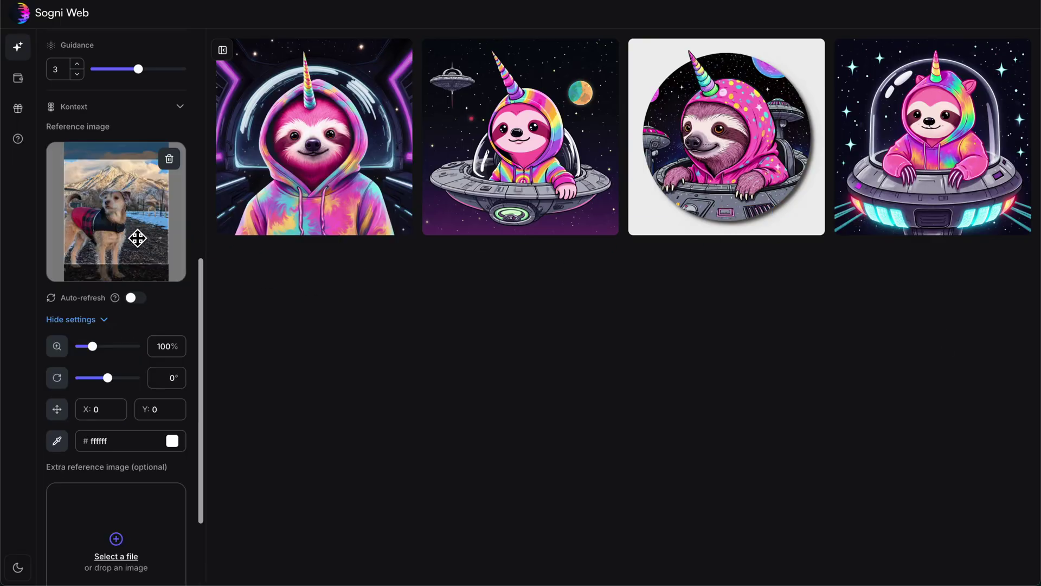
drag(93, 351, 98, 351)
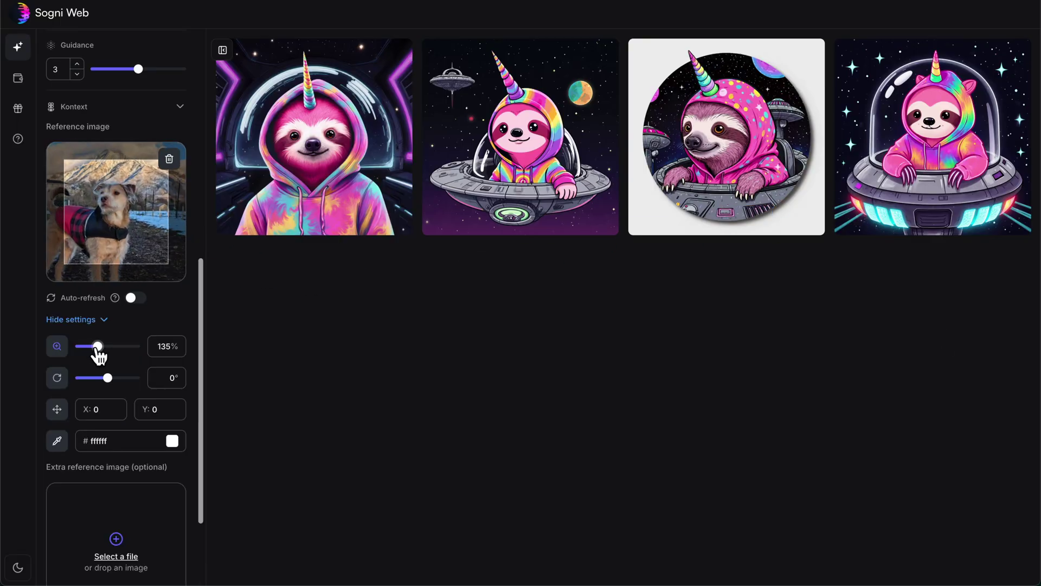
drag(106, 240, 124, 232)
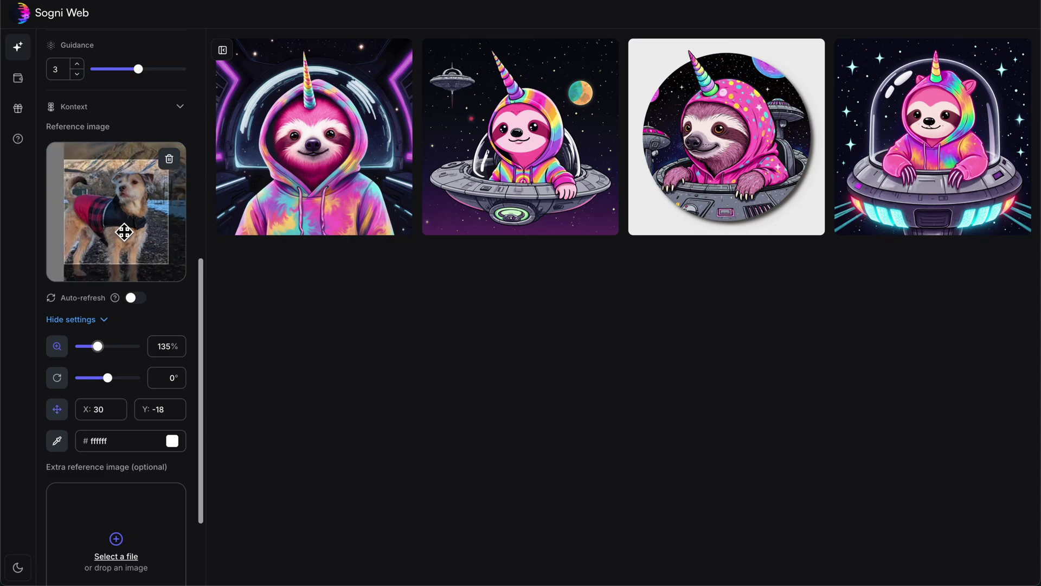
drag(204, 309, 200, 38)
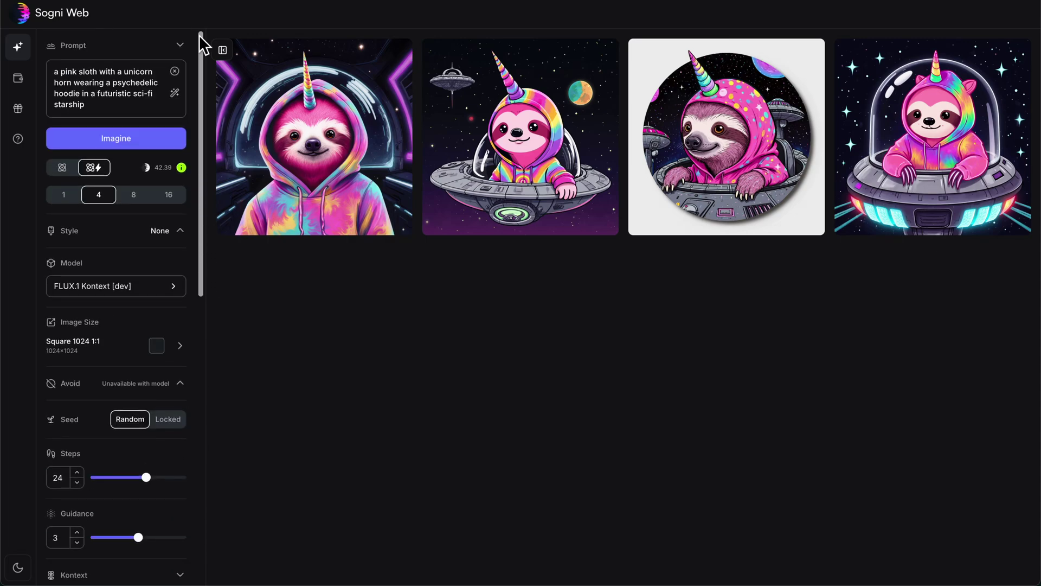
Replace the prompt with 'change the dog's coat to a tuxedo' and generate four edits.
click(175, 71)
mouse_move(266, 90)
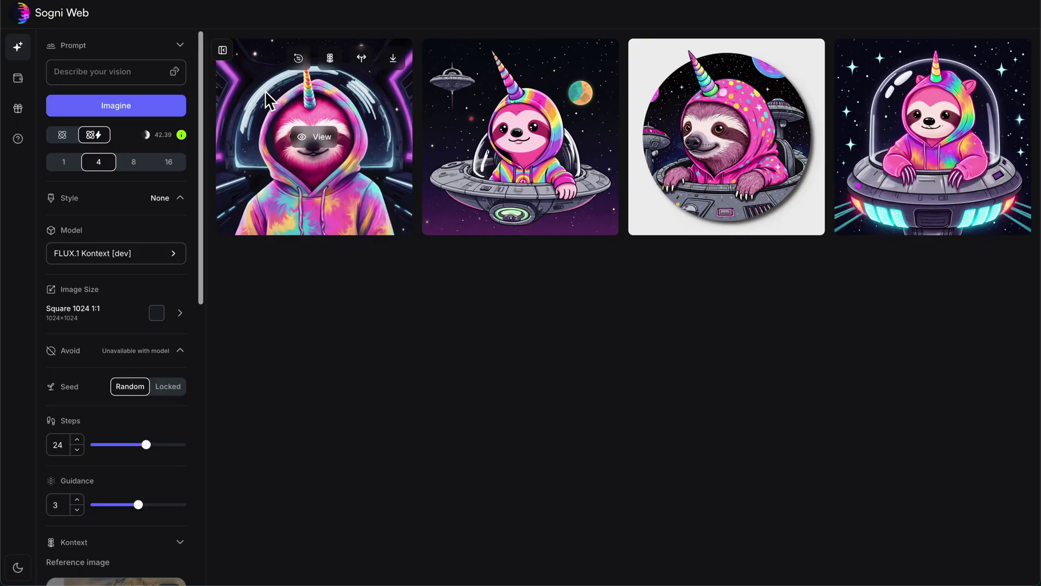
text(change the dog's coat to a tuxedo)
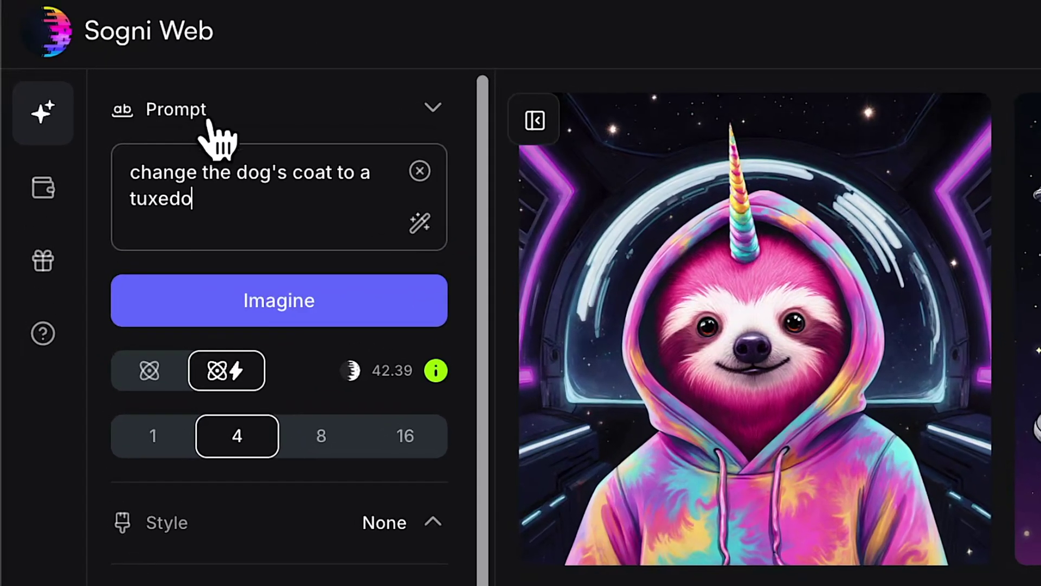
click(376, 321)
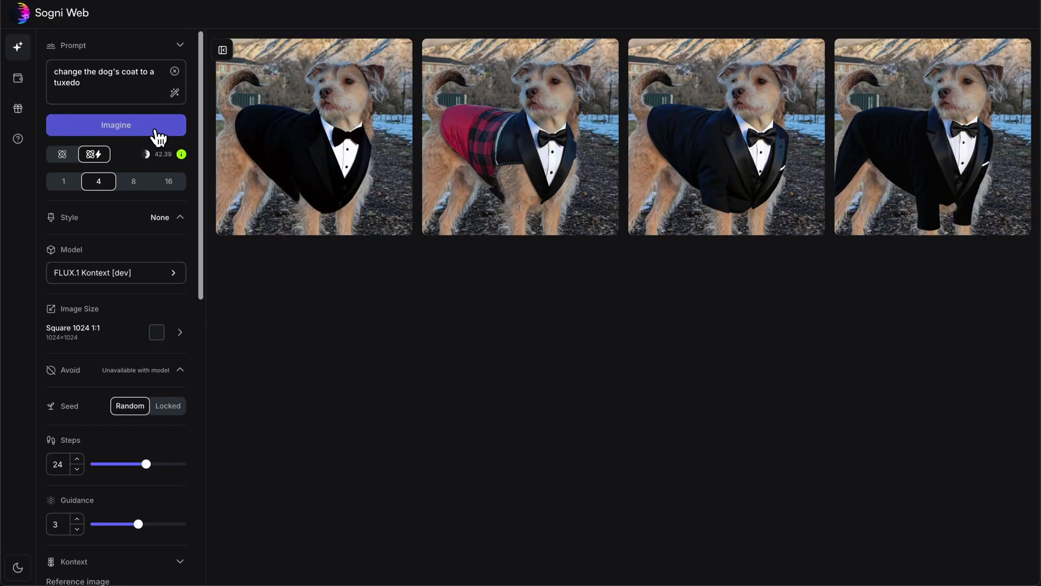
mouse_move(548, 161)
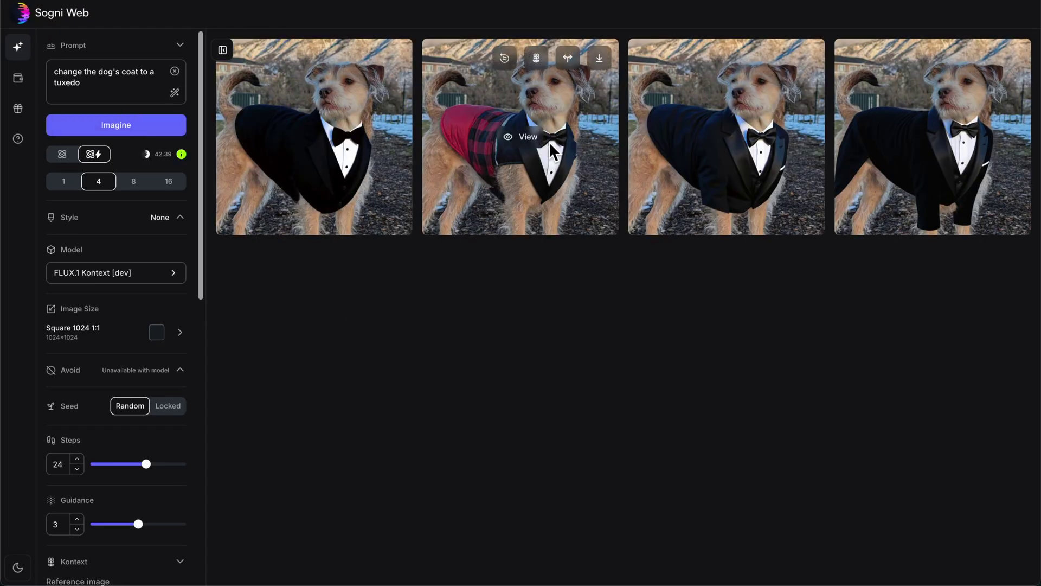
mouse_move(859, 197)
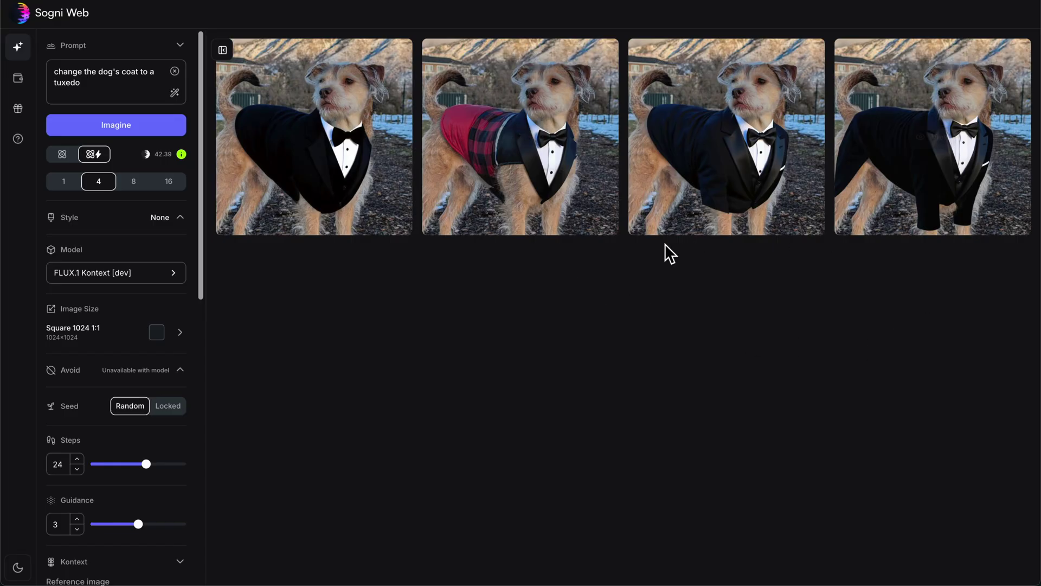
Save the third tuxedo edit and set it as the Kontext reference image.
click(689, 210)
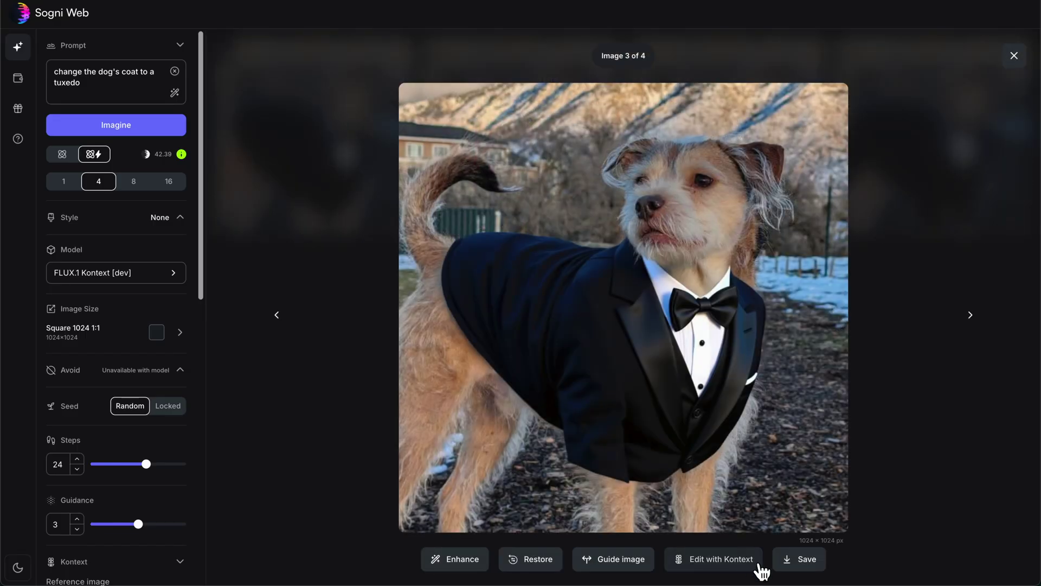
click(792, 567)
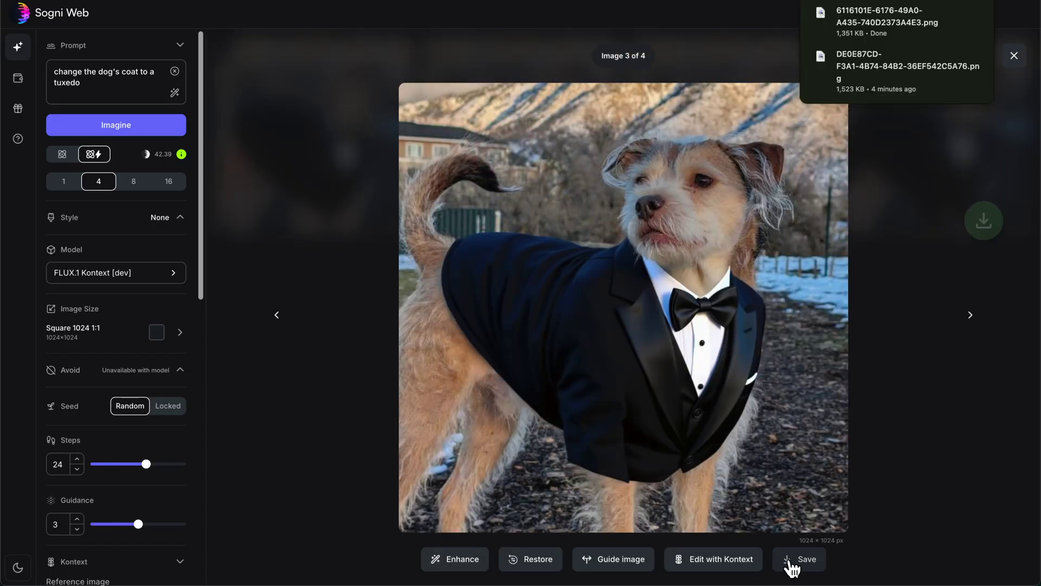
click(727, 567)
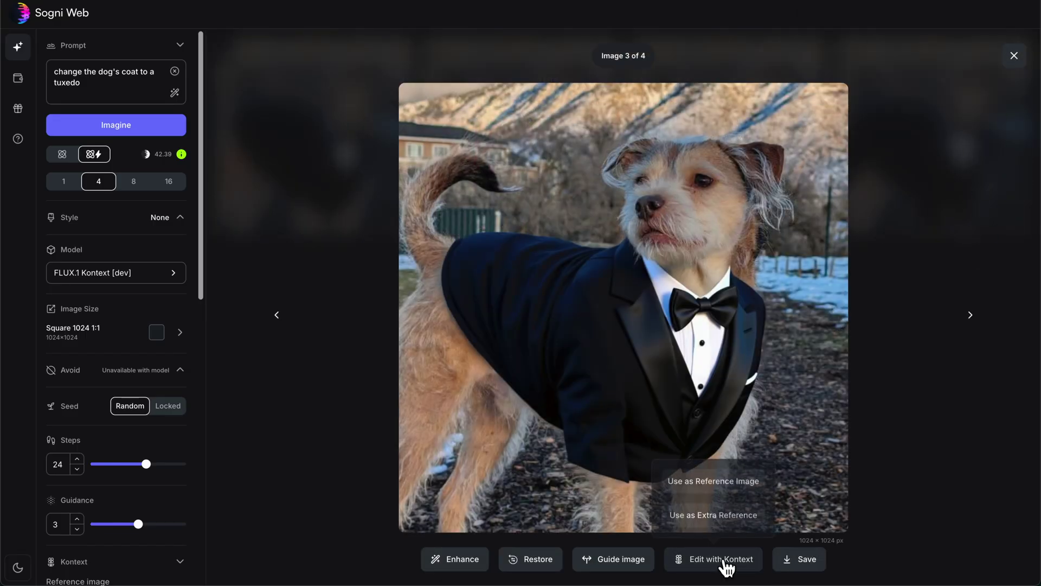
click(727, 484)
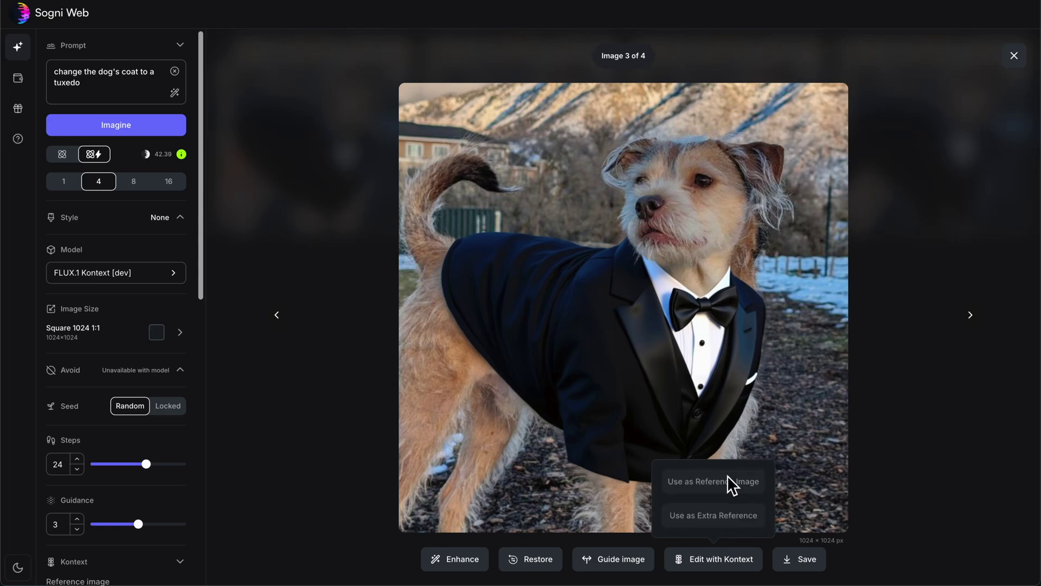
drag(206, 157, 206, 375)
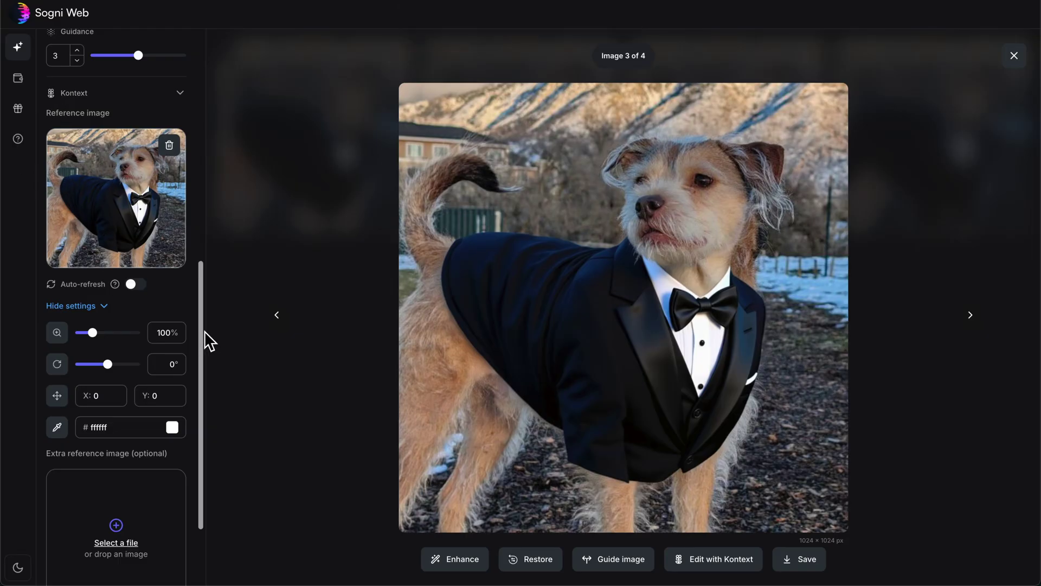
drag(201, 332, 198, 64)
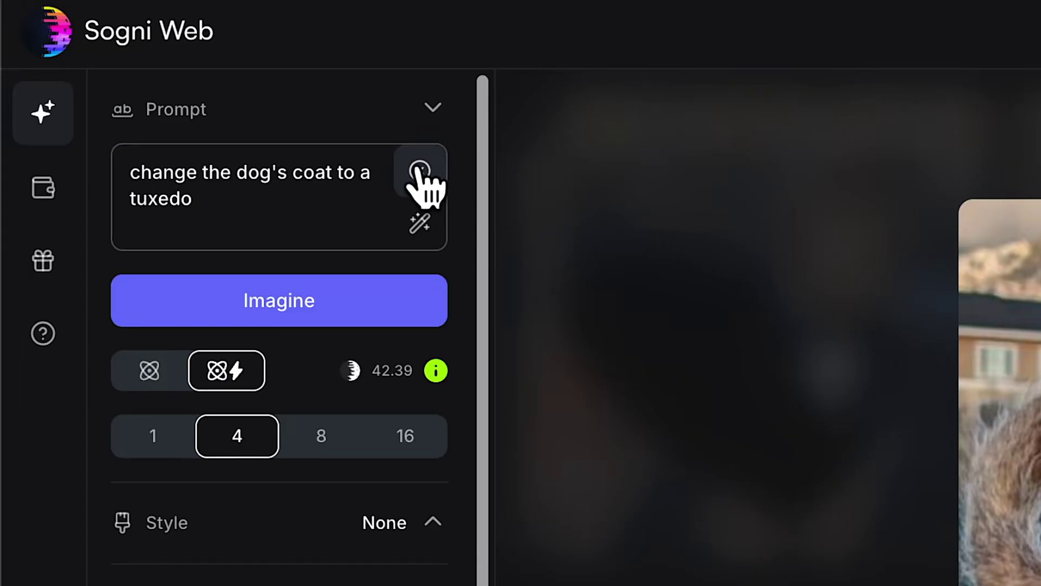
Paste the 3D cartoon dog at a fancy, warmly lit restaurant prompt and generate four images.
click(415, 169)
click(272, 174)
text(Reimagine the dog as a 3d animated cartoon character at a fancy restaurant with warm lighting)
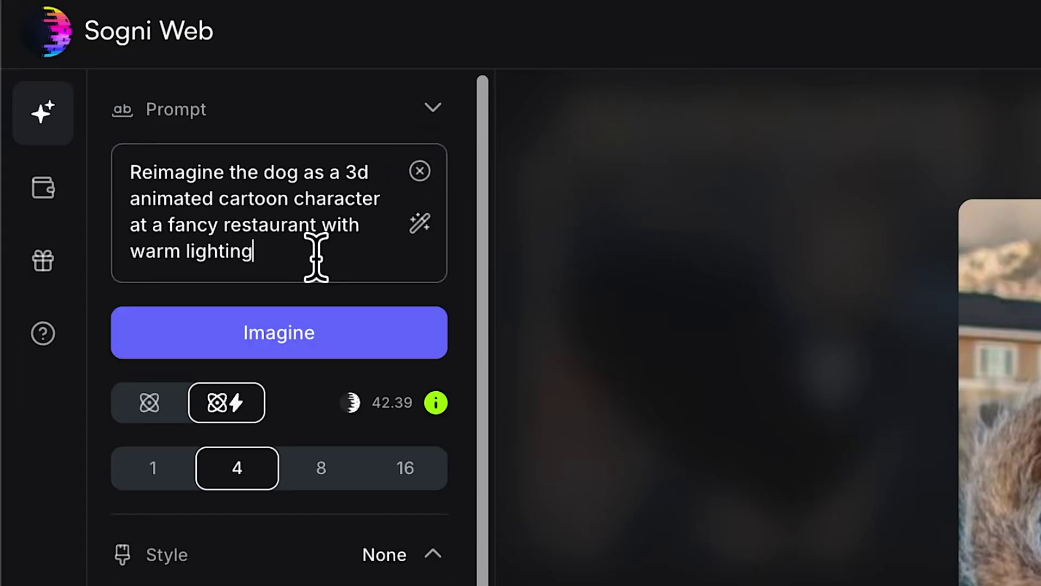
click(305, 339)
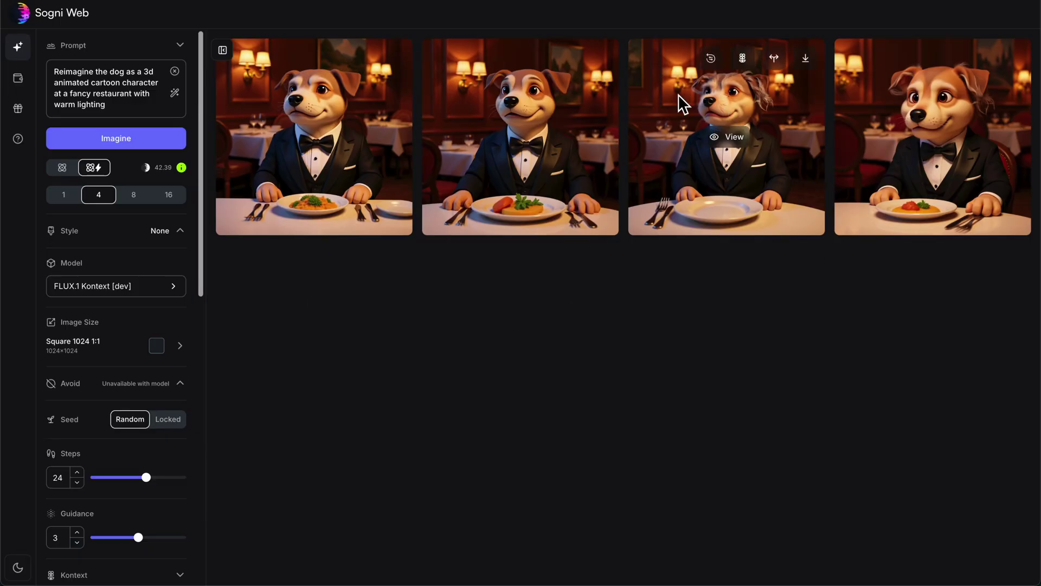
Set the third cartoon restaurant dog image as the Kontext reference image.
click(781, 159)
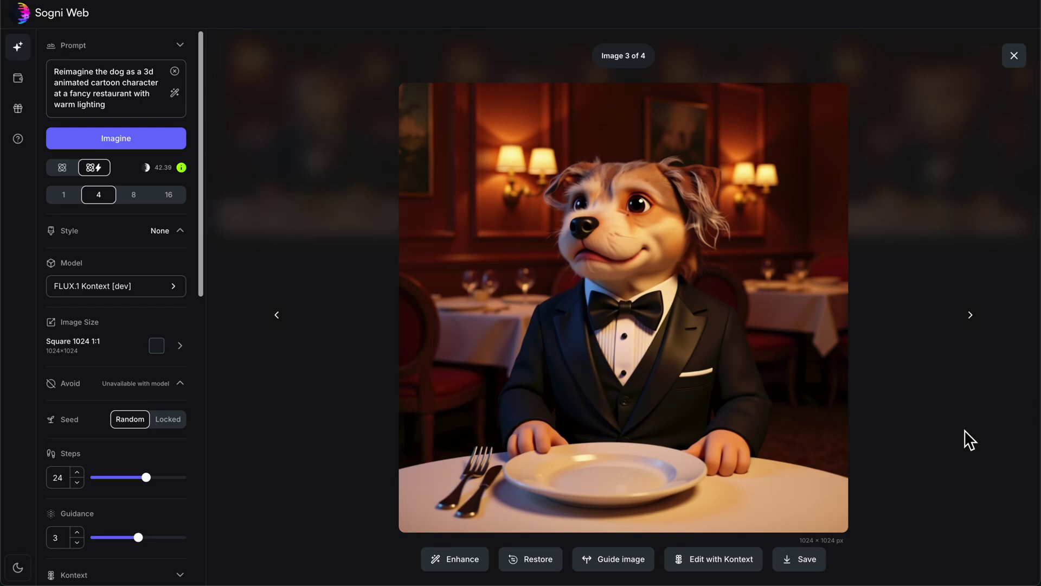
click(753, 562)
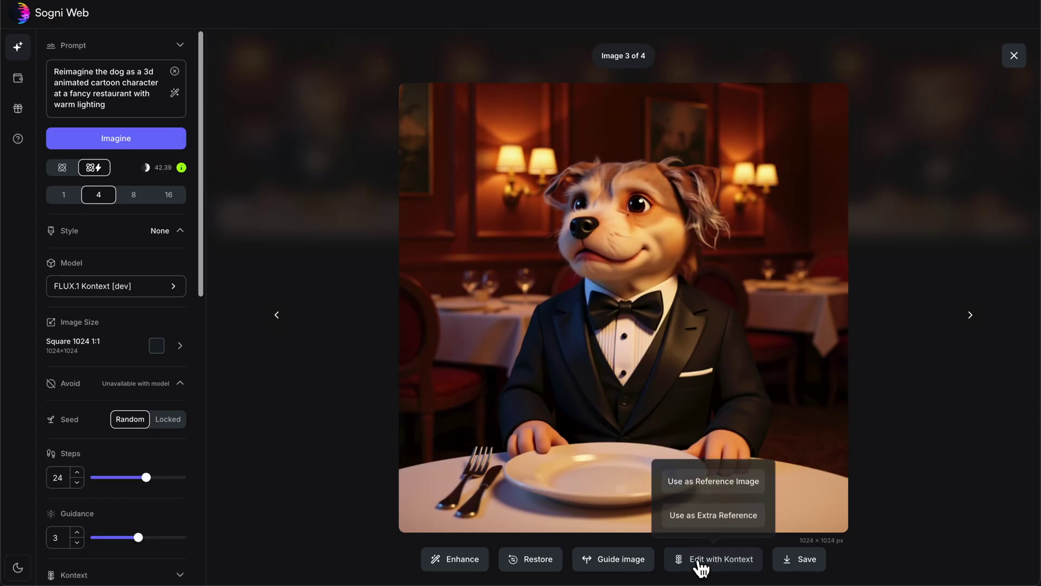
click(738, 483)
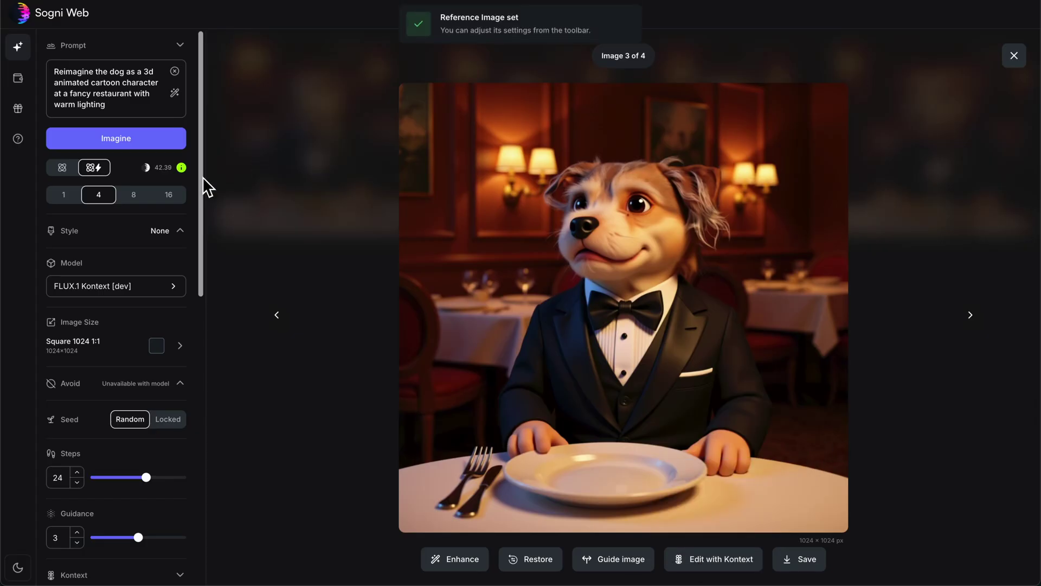
drag(199, 177, 144, 435)
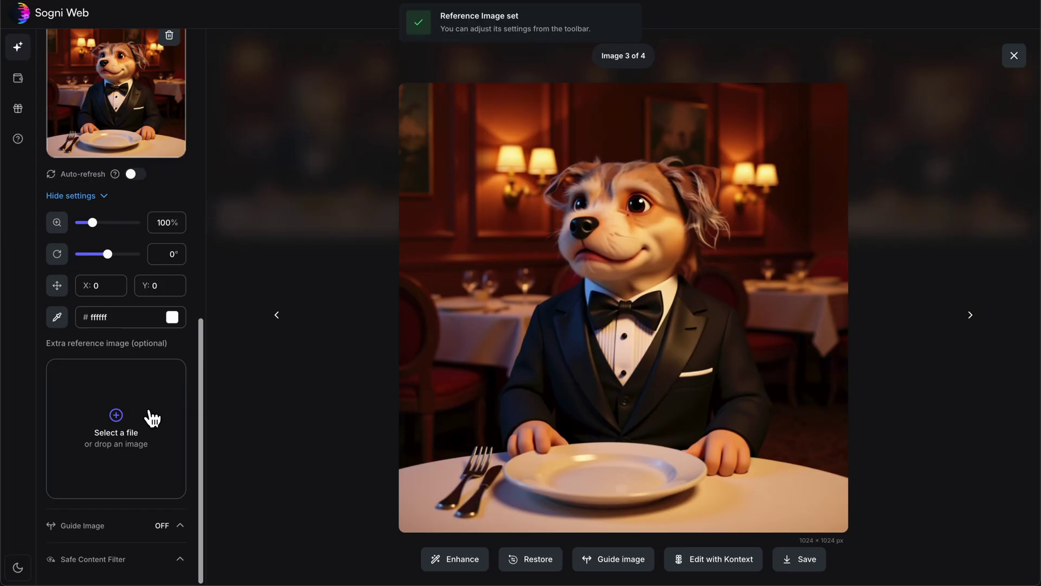
Add the pink unicorn-hooded sloth picture as the extra reference image.
drag(561, 347, 158, 419)
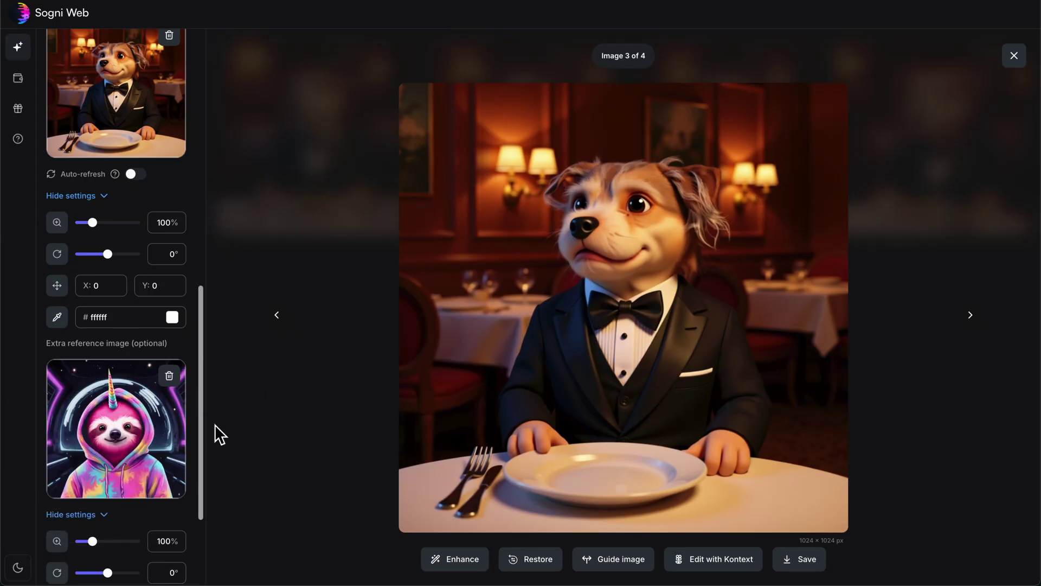
scroll(200, 412, down, 3)
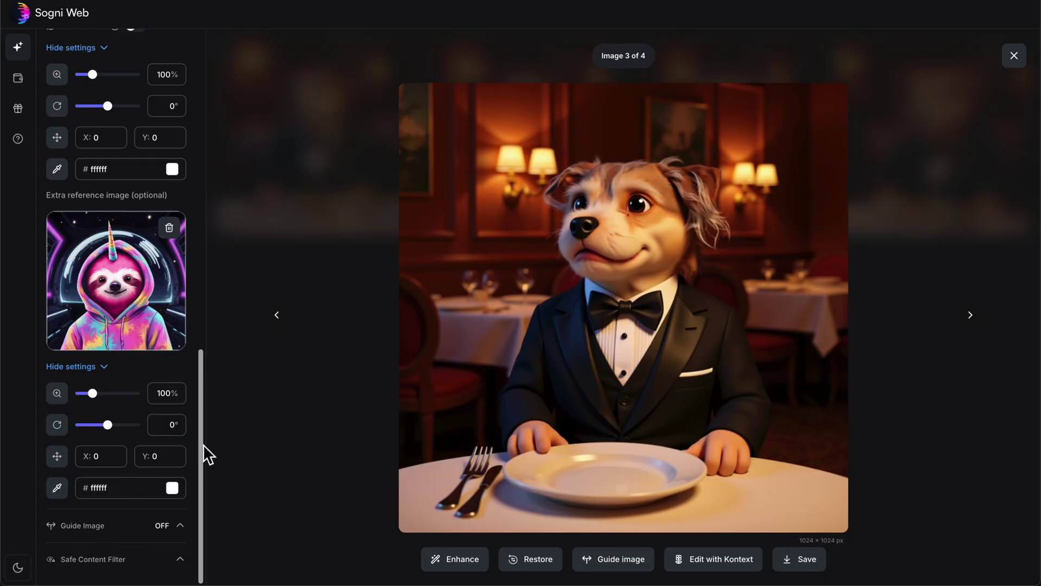
drag(200, 444, 211, 51)
Paste the dog-and-sloth smoky poker room prompt, hide the reference settings, and generate four images.
click(175, 71)
text(The dog and the pink sloth are playing poker together in a smokey room with overhead lighting)
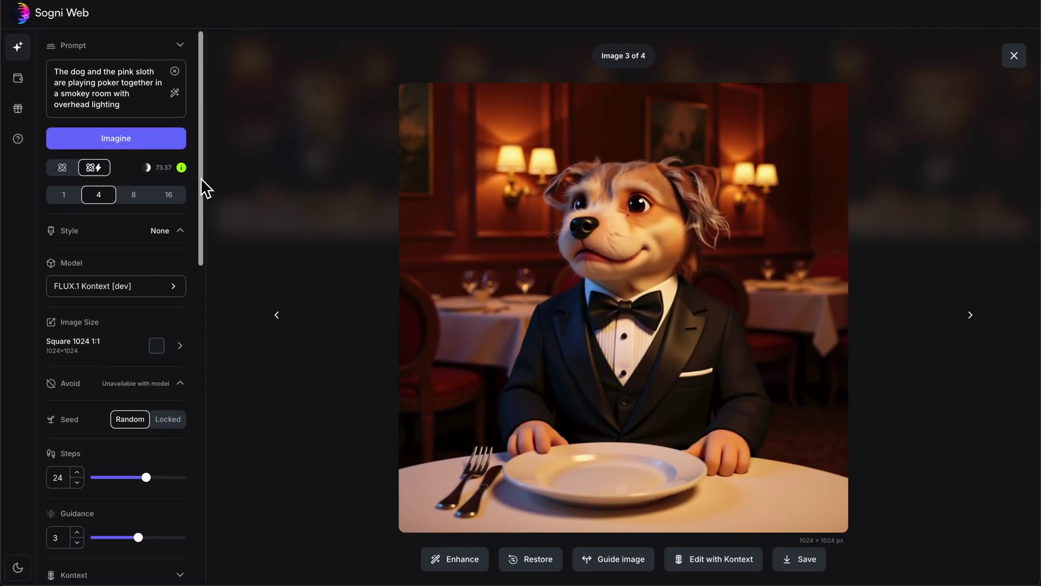
drag(261, 231, 277, 531)
scroll(213, 412, down, 1)
scroll(195, 374, up, 1)
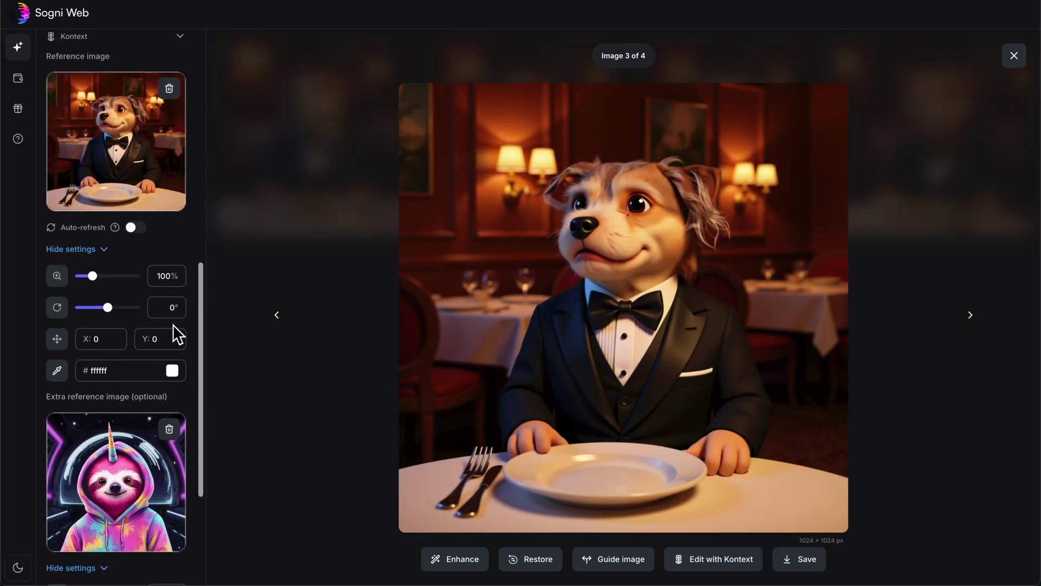
click(101, 251)
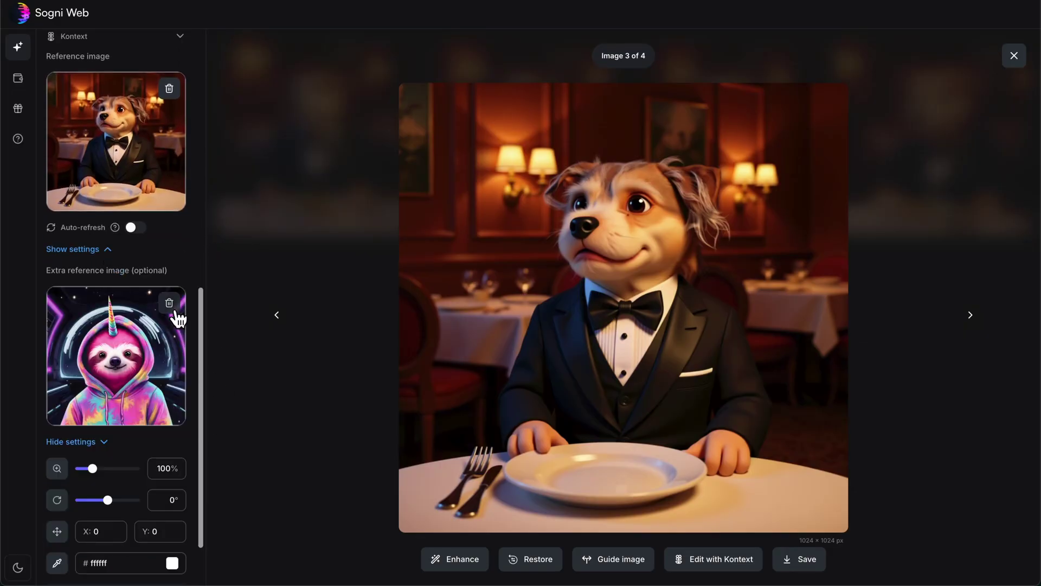
scroll(204, 324, up, 1)
drag(201, 313, 195, 296)
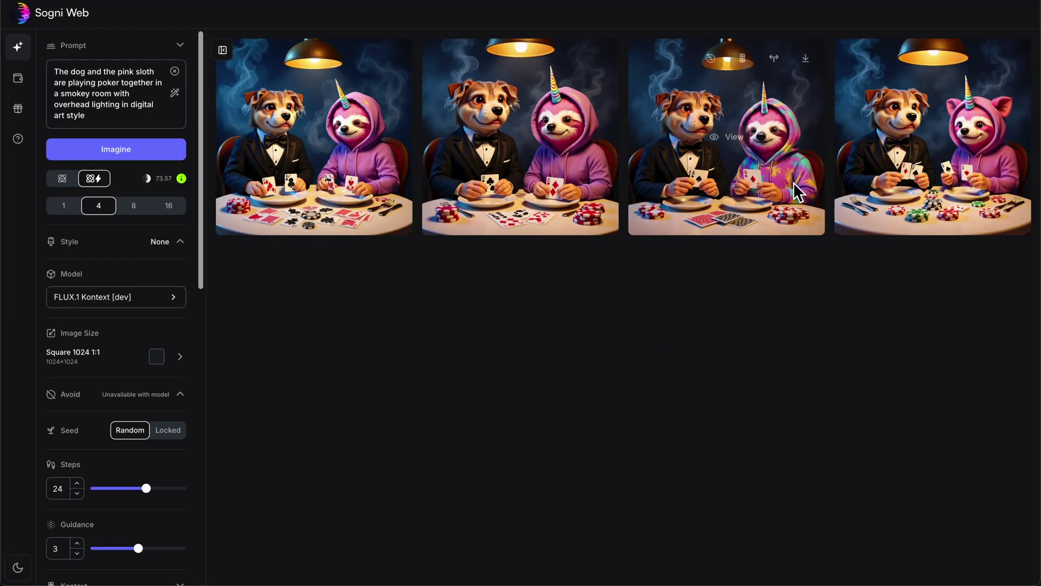
Save the third poker image as a PNG and clear the prompt.
click(799, 192)
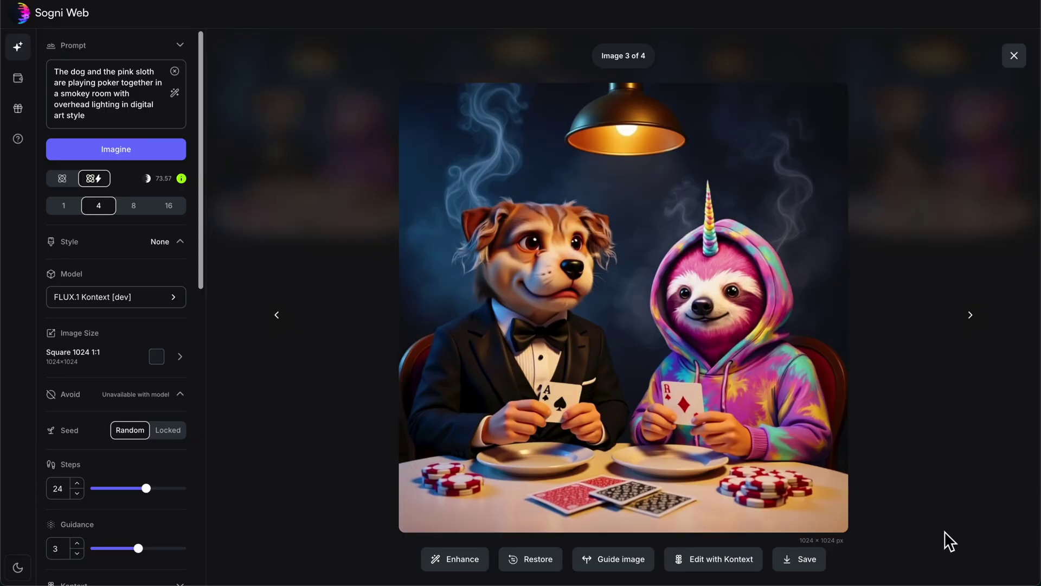
click(800, 565)
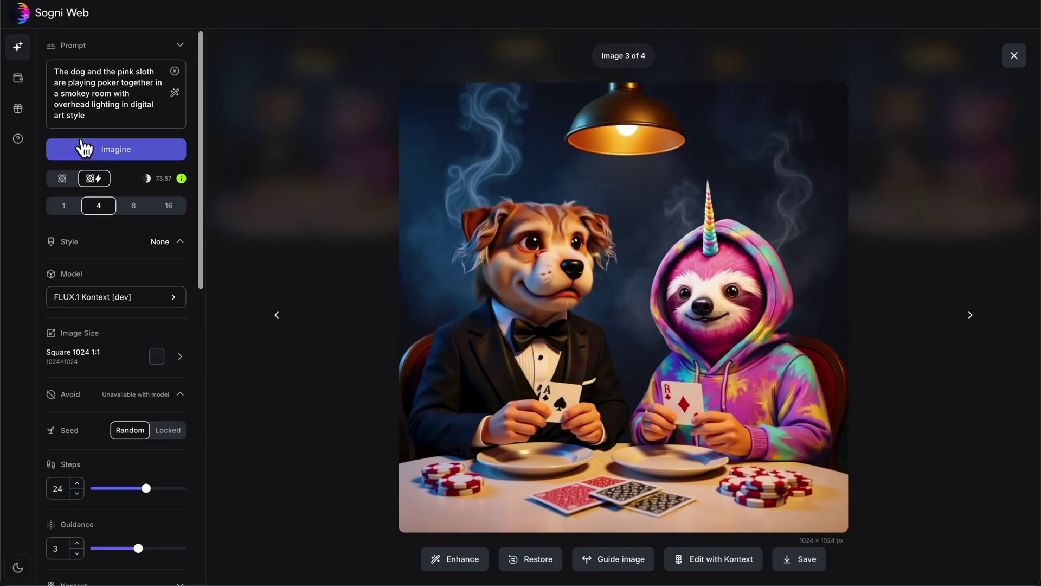
click(174, 72)
Paste the 1950s MIKE'S DINER poster prompt and generate at Standard 7:9 portrait (896×1152).
text(1950s diner advertisement poster with 'MIKE'S DINER' text, retro typography, checkered border)
click(122, 141)
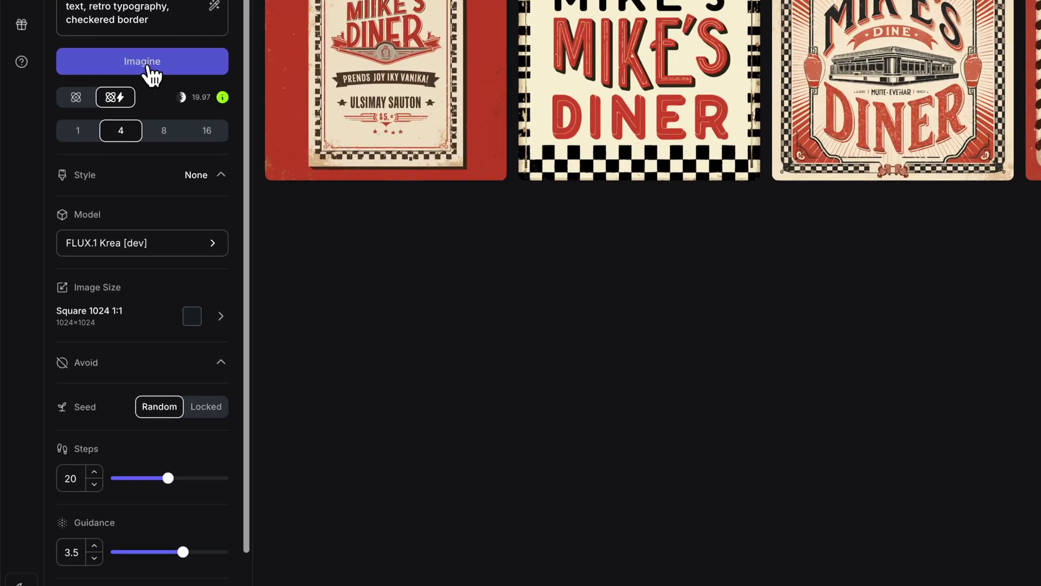
click(162, 345)
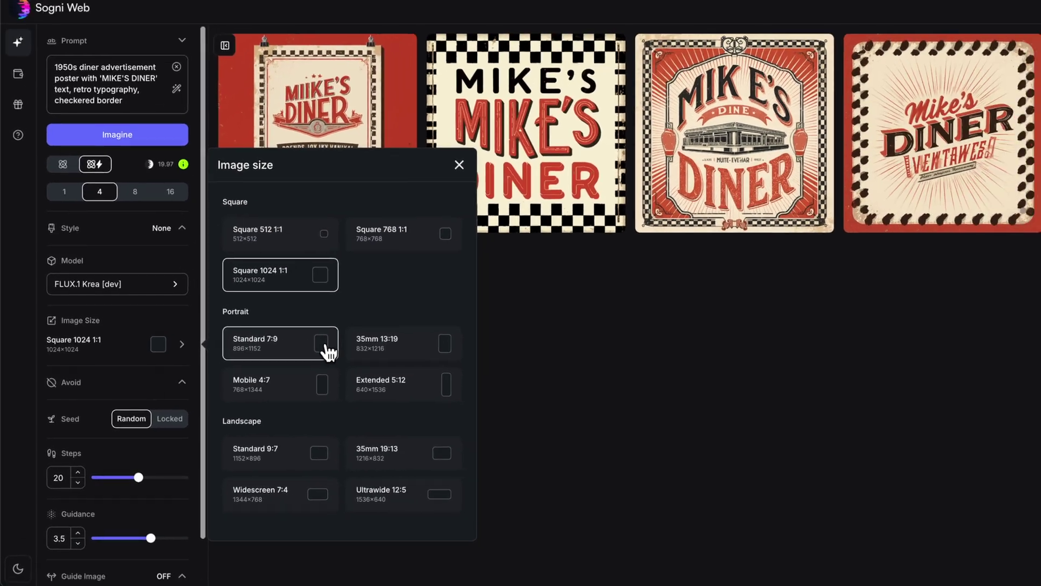
click(422, 290)
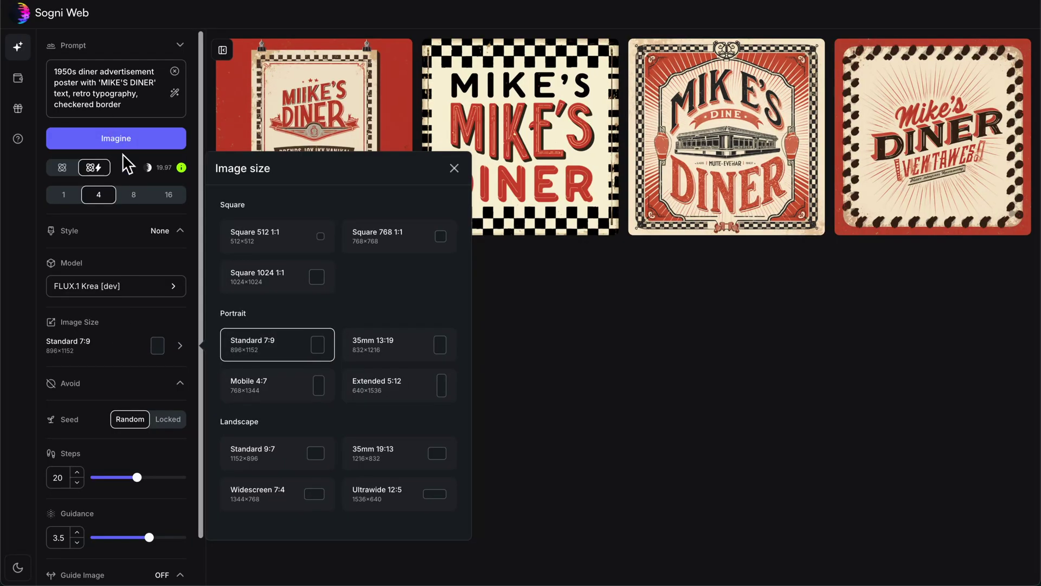
click(125, 133)
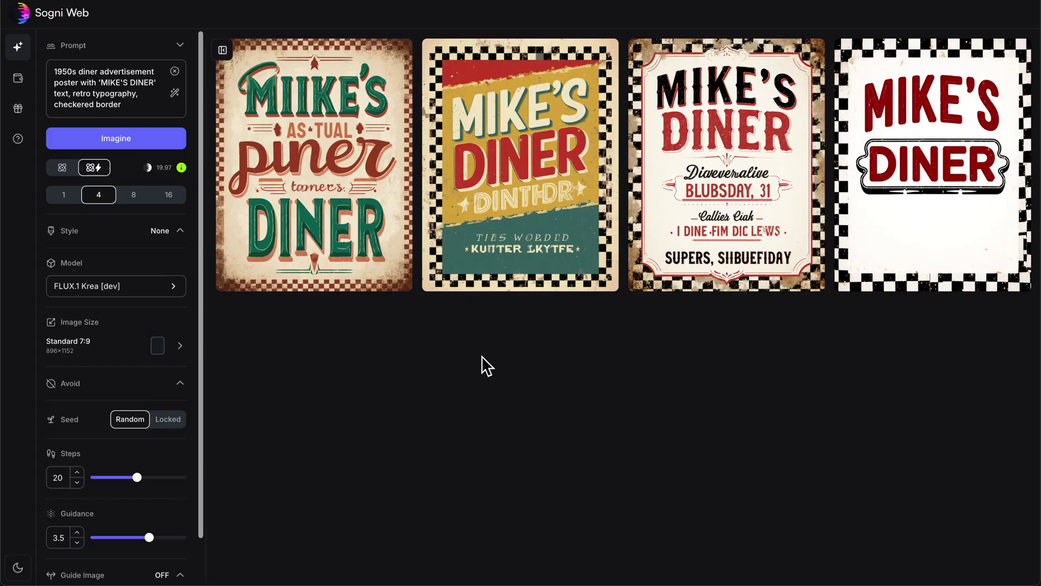
Open the second MIKE'S DINER poster, save it as a PNG, and load it as the Kontext reference.
mouse_move(485, 242)
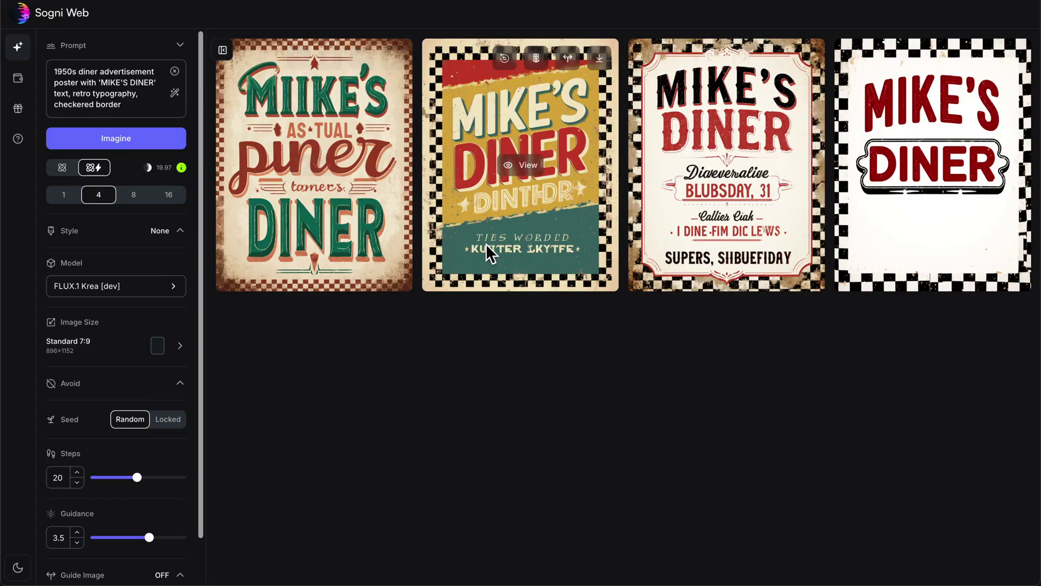
click(538, 221)
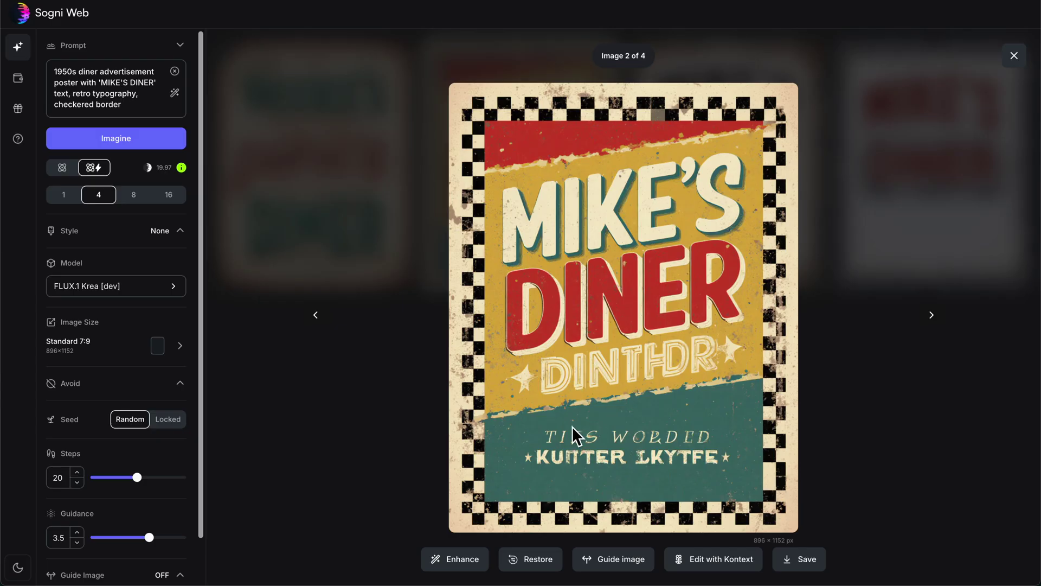
click(802, 562)
click(708, 560)
Collapse the reference image's adjustment settings and bring the prompt back into view.
scroll(89, 339, down, 2)
scroll(90, 339, down, 4)
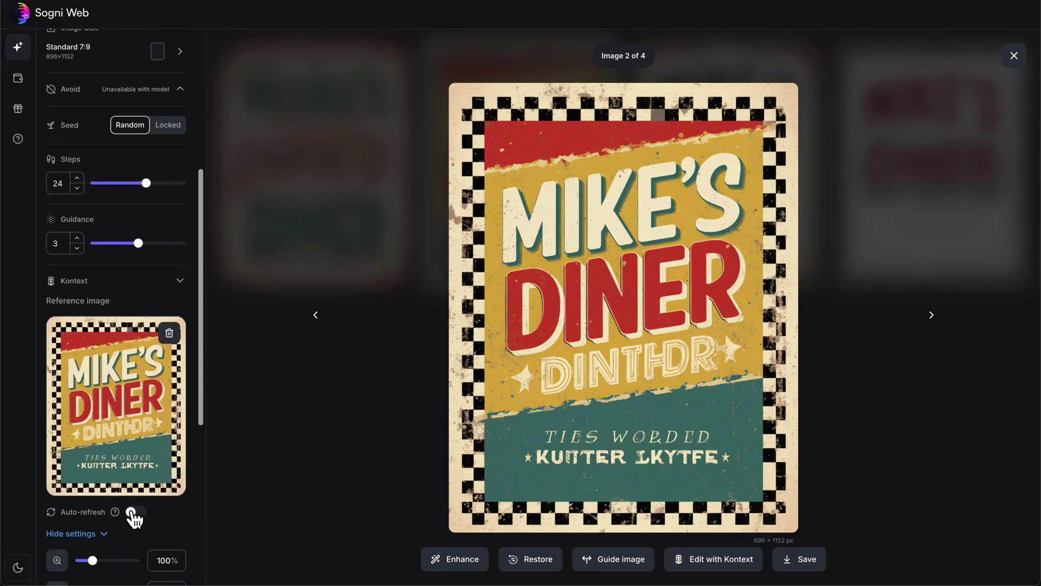
scroll(124, 489, down, 2)
click(106, 468)
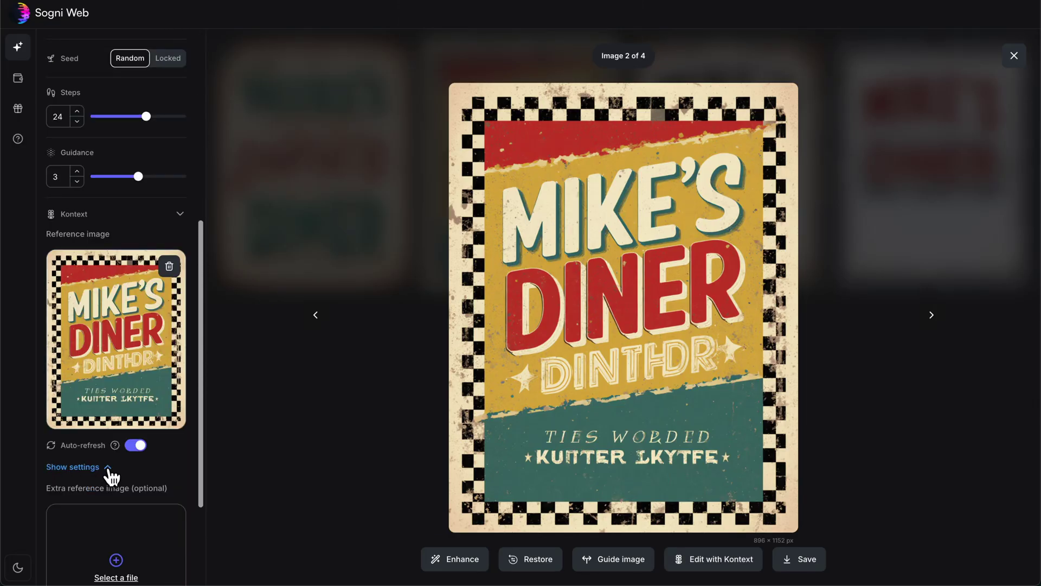
drag(197, 465, 195, 349)
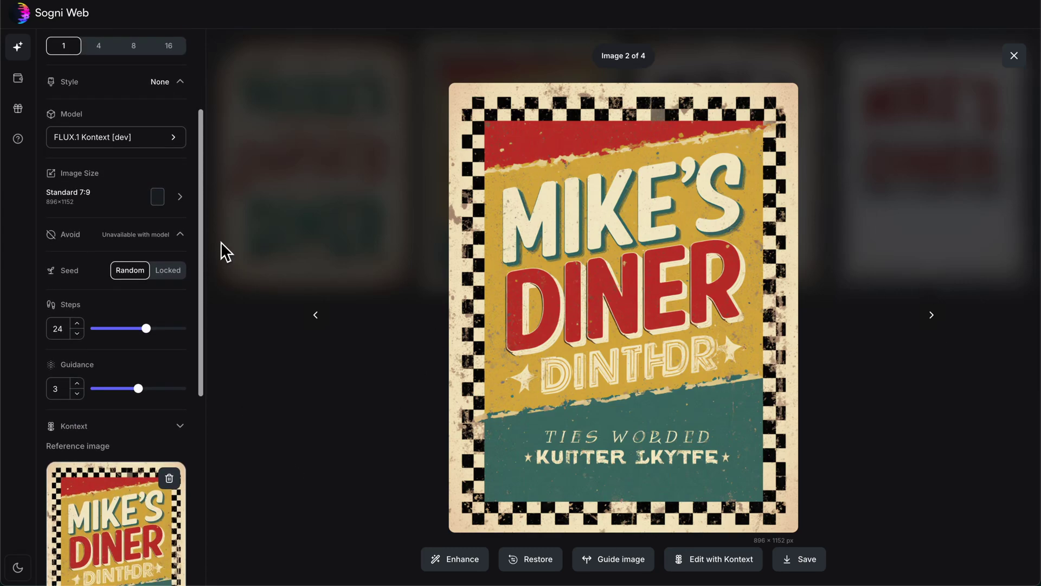
drag(202, 239, 195, 158)
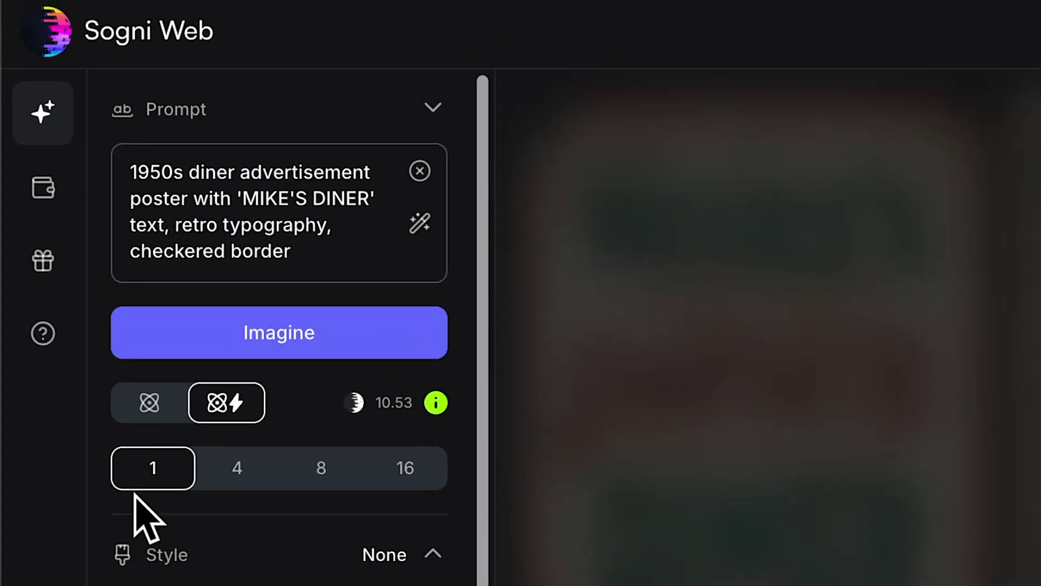
Replace the old prompt with the 'Best Coffee' edit instruction and generate the poster.
drag(314, 251, 109, 174)
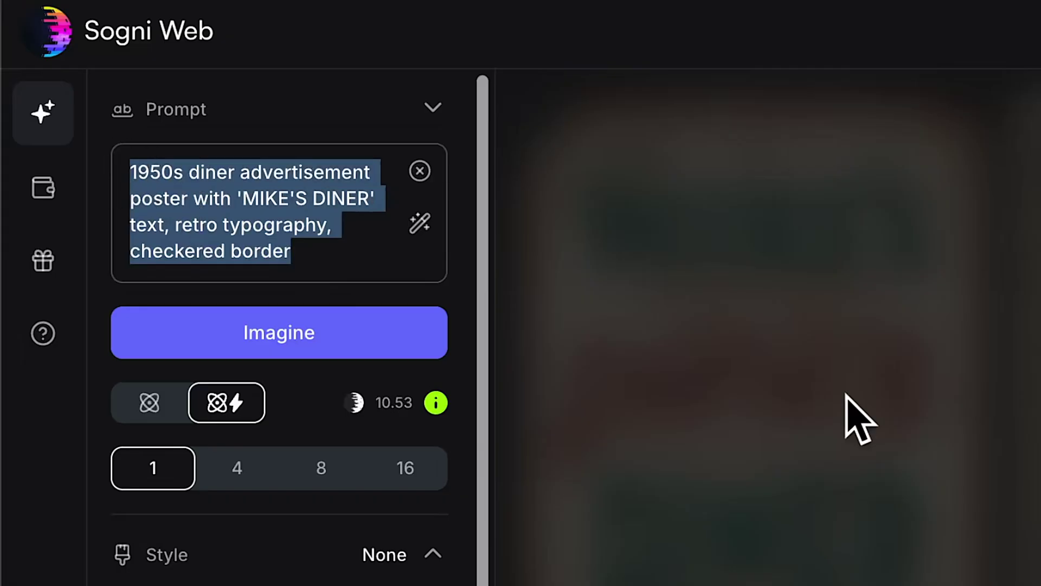
text(Change the word under 'DINER' to 'Best Coffee' while maintaining the rest of the image)
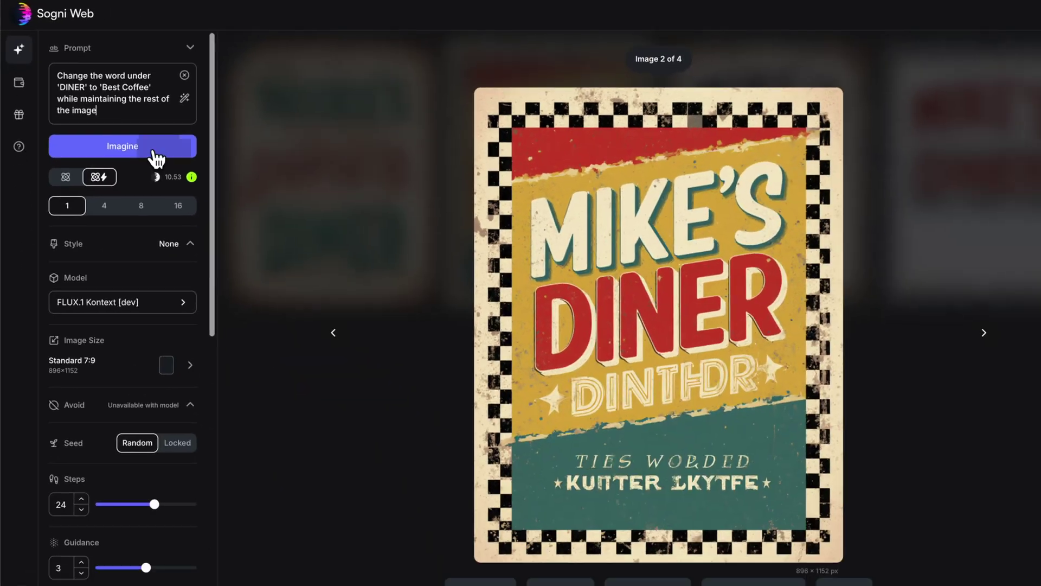
click(316, 332)
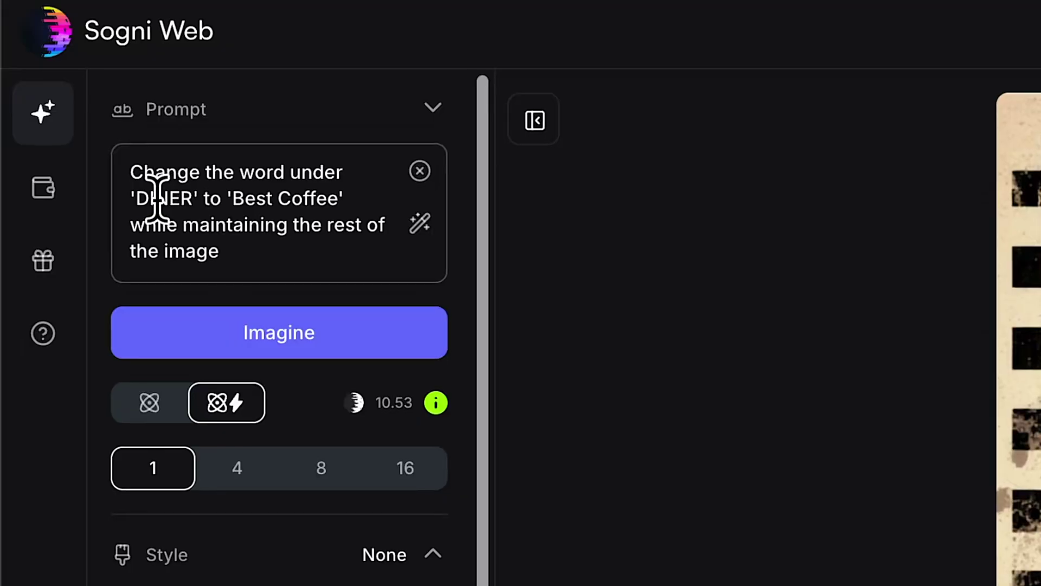
Reword the prompt to change COFFEE back to DINER and generate the poster.
double_click(68, 82)
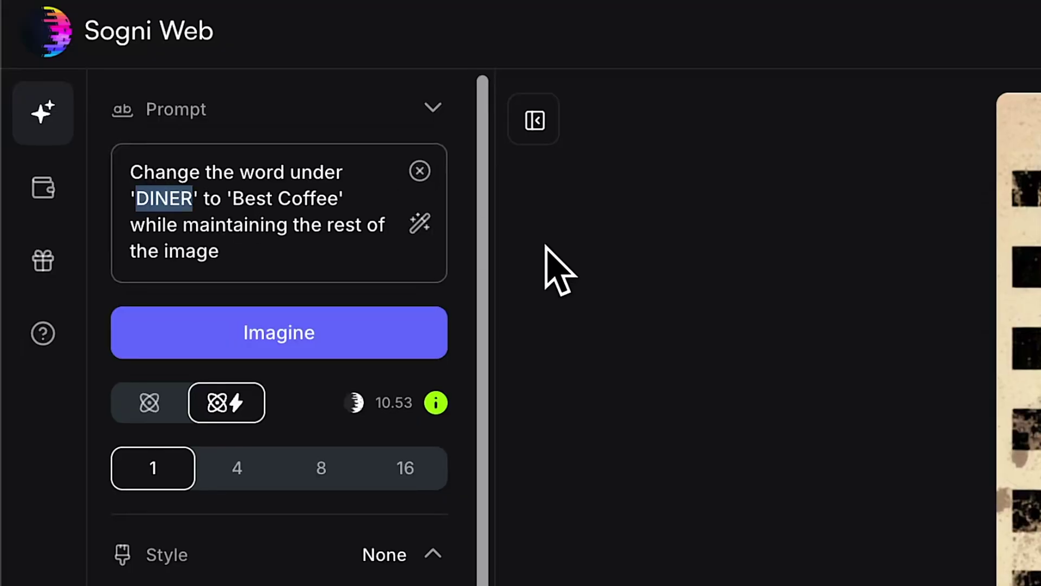
click(383, 331)
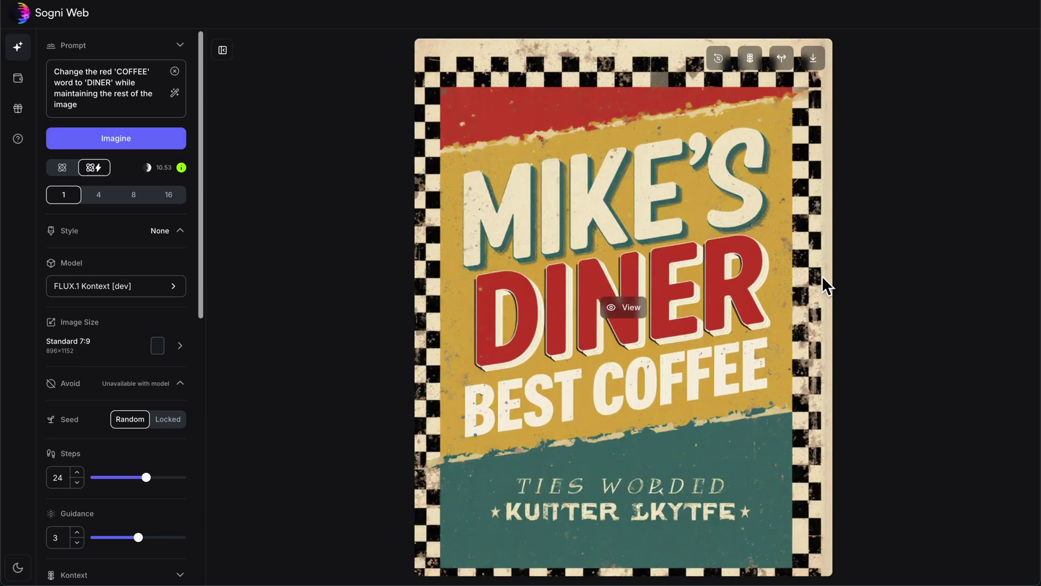
drag(203, 239, 81, 438)
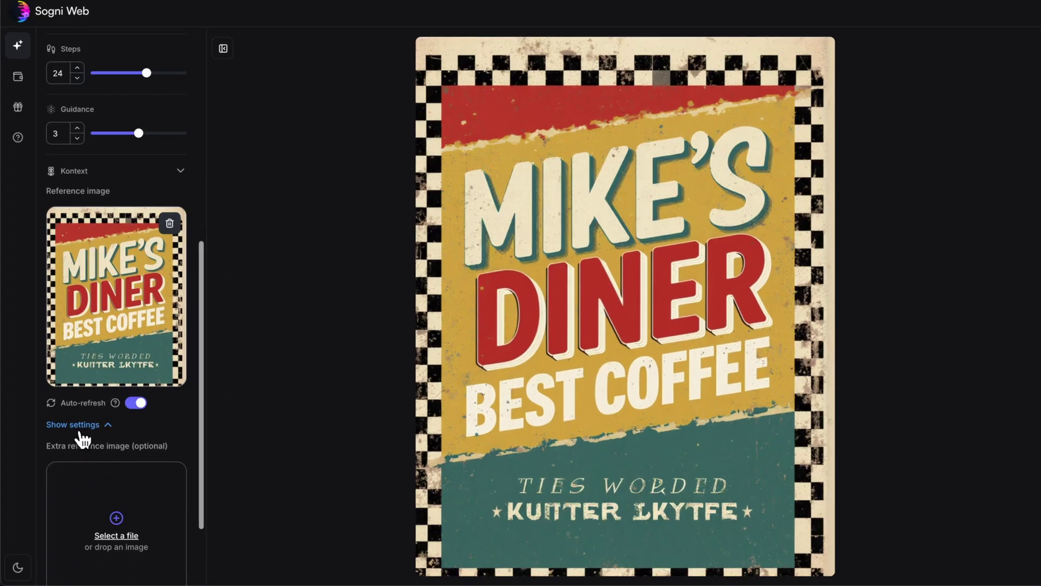
Set the Kontext reference image zoom to 108% and shift it slightly upward (X 4, Y -12).
click(80, 431)
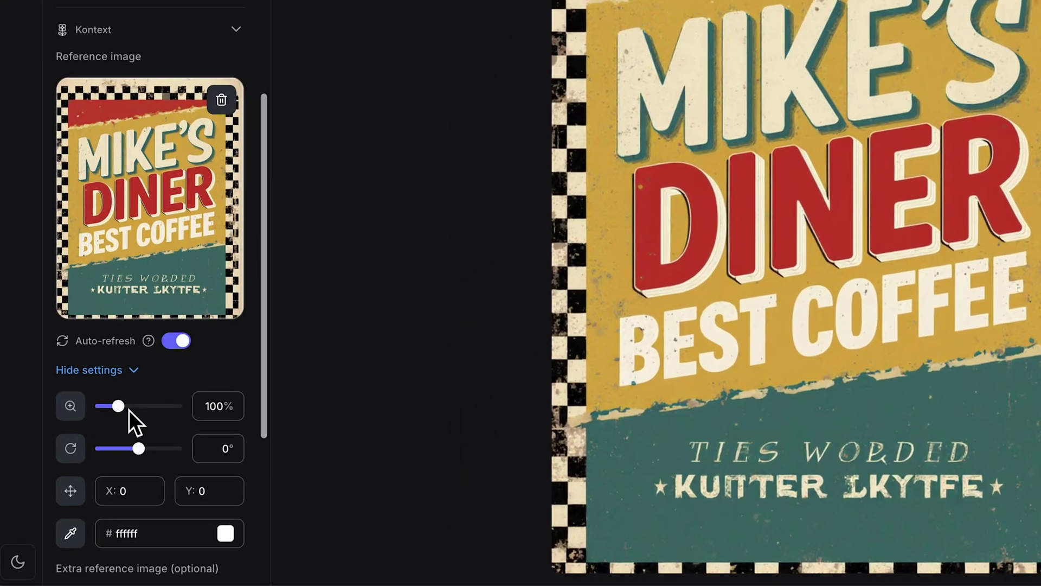
drag(129, 410, 123, 404)
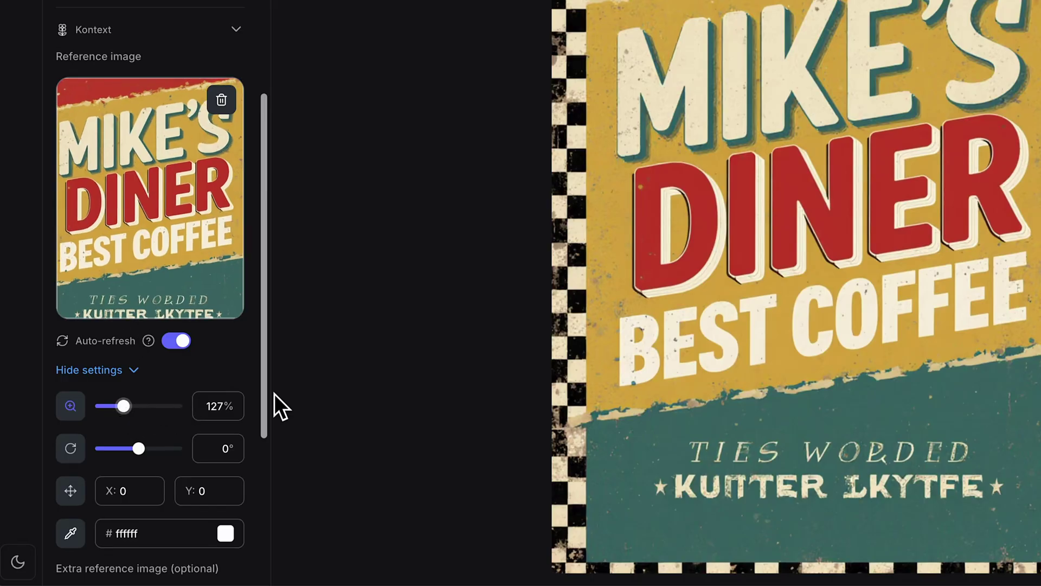
double_click(218, 404)
text(110)
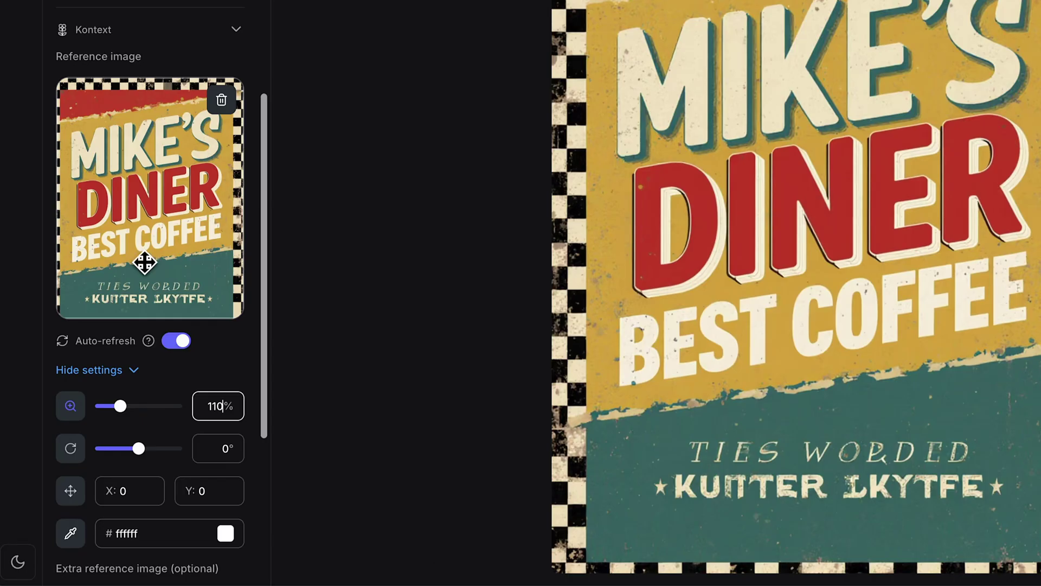
drag(144, 263, 135, 233)
double_click(209, 407)
text(105)
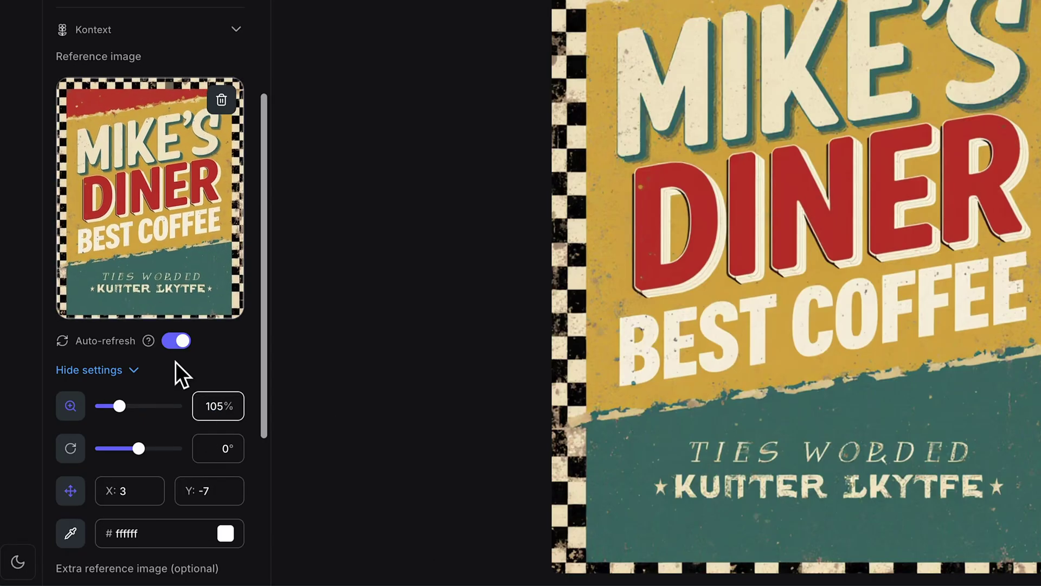
text(108)
drag(152, 189, 154, 188)
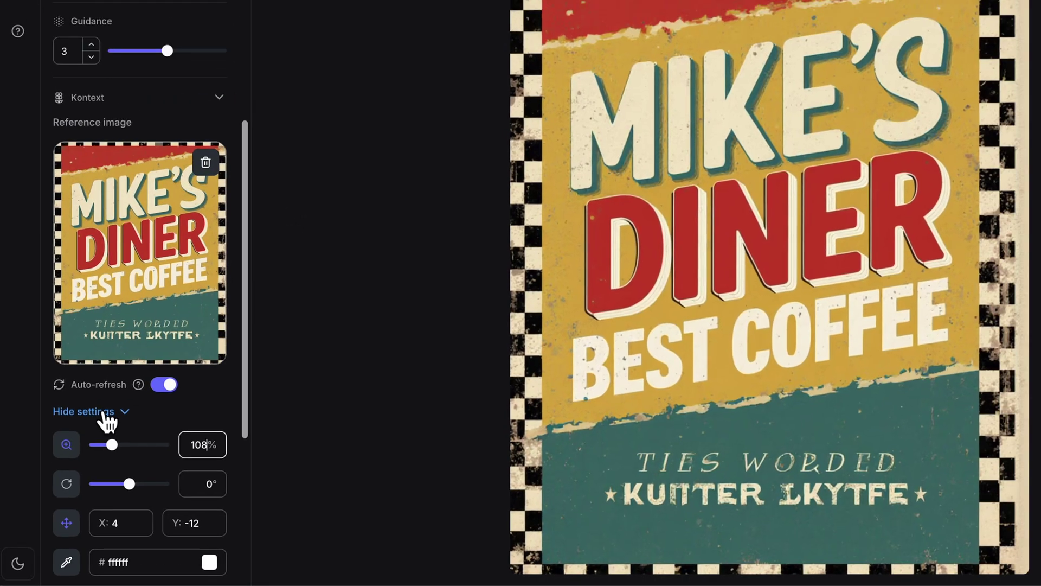
click(107, 412)
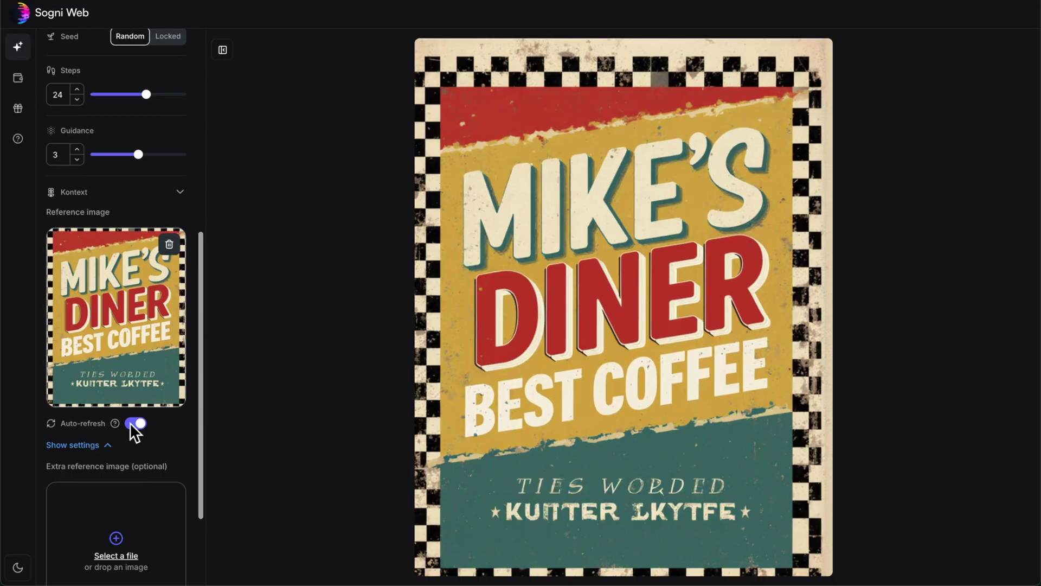
Prompt for 'BREAKFAST Served All Day' in the bottom teal section and generate the edit.
drag(249, 292, 240, 49)
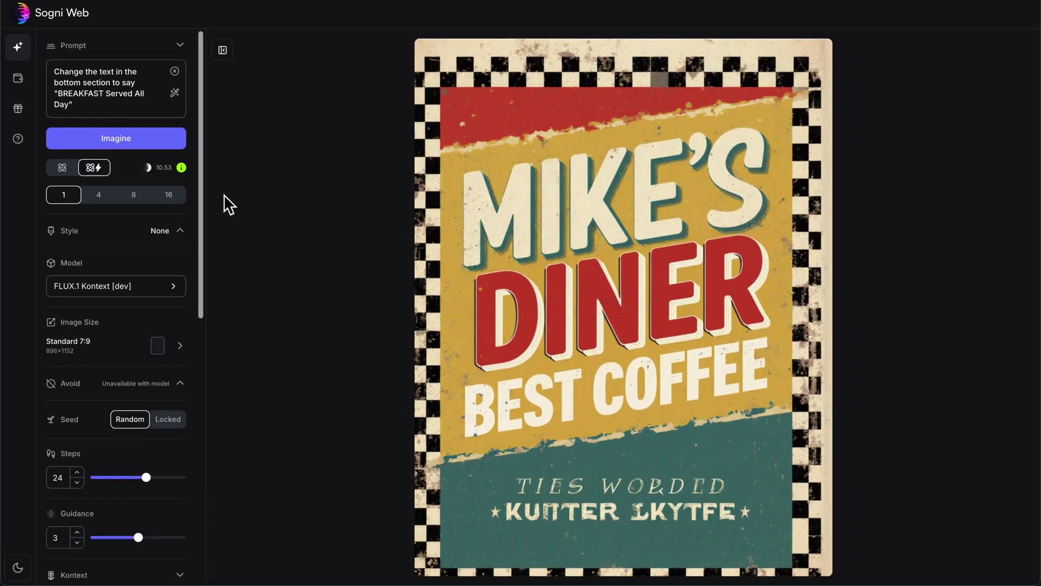
click(157, 139)
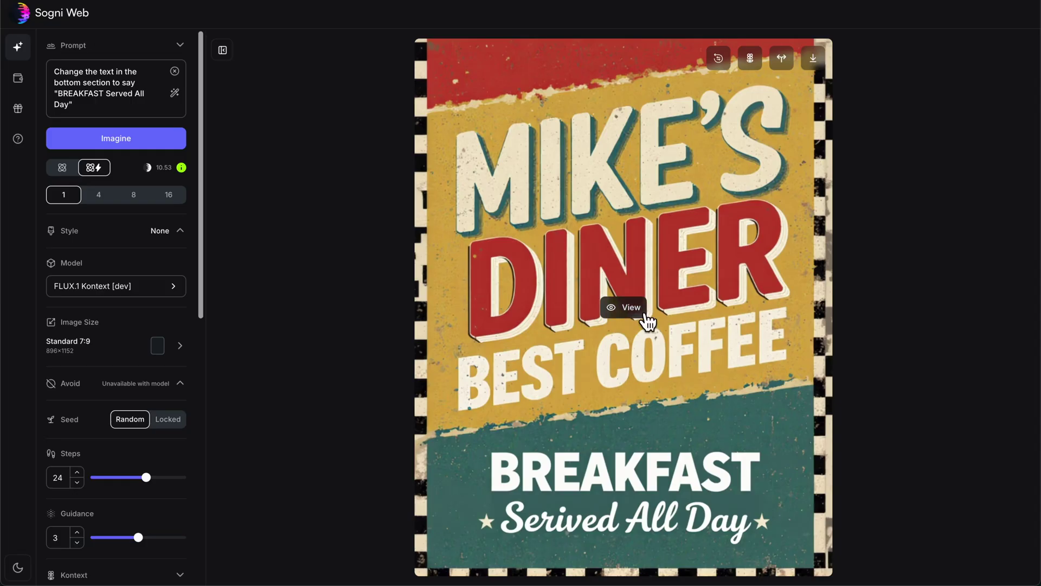
Zoom the reference image to 108% and shift it slightly right and up.
drag(199, 194, 195, 397)
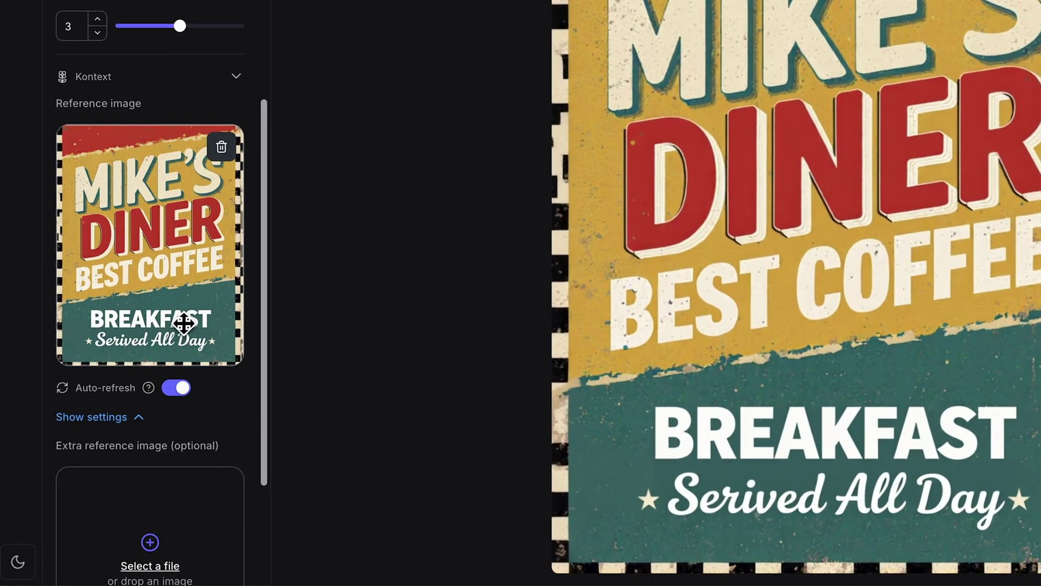
click(98, 430)
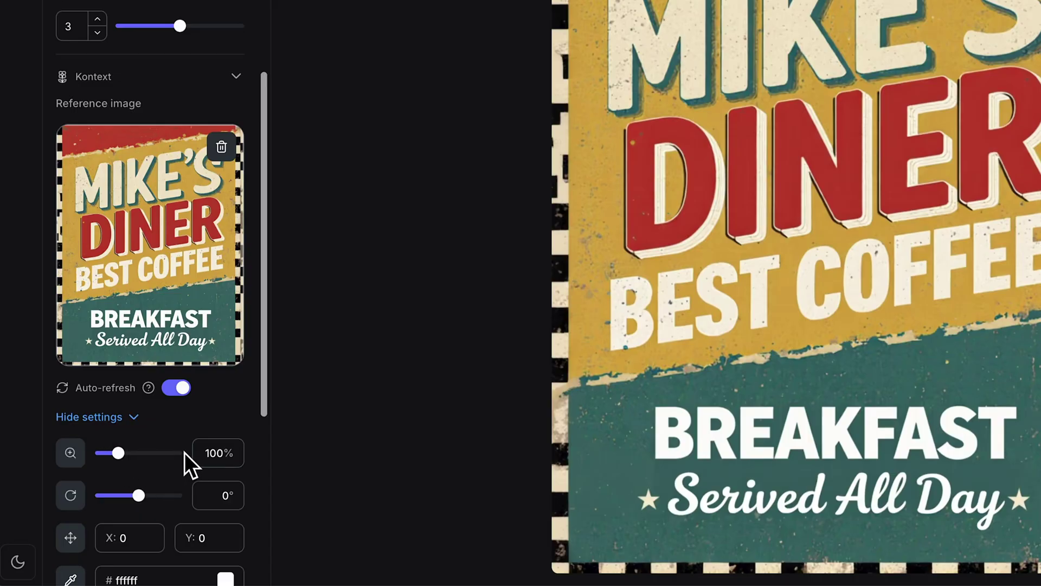
drag(112, 452, 120, 453)
drag(113, 343, 268, 261)
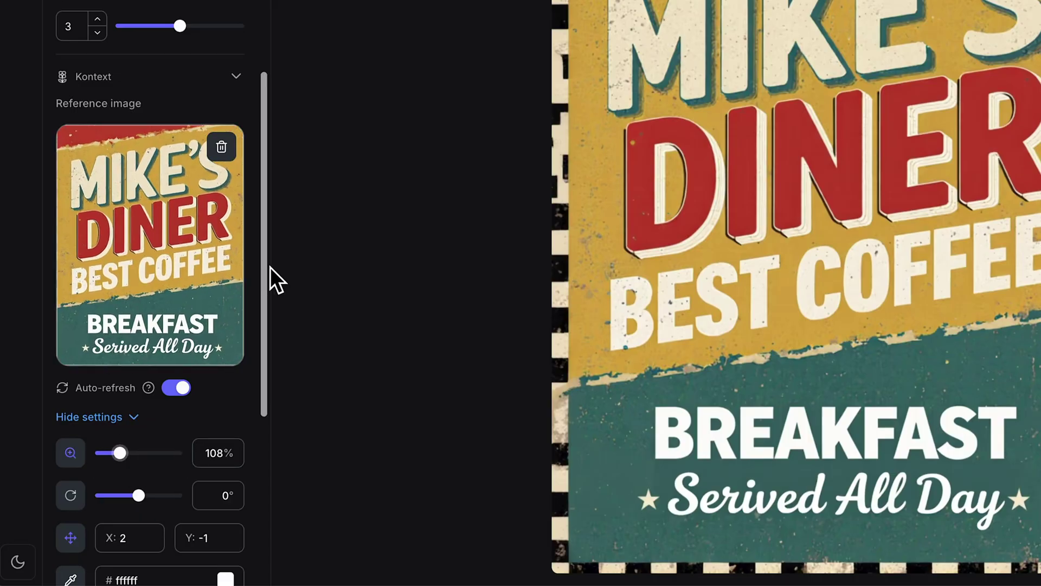
Regenerate with 'Serived' corrected to 'Served' and download the finished poster as a PNG.
scroll(266, 265, up, 7)
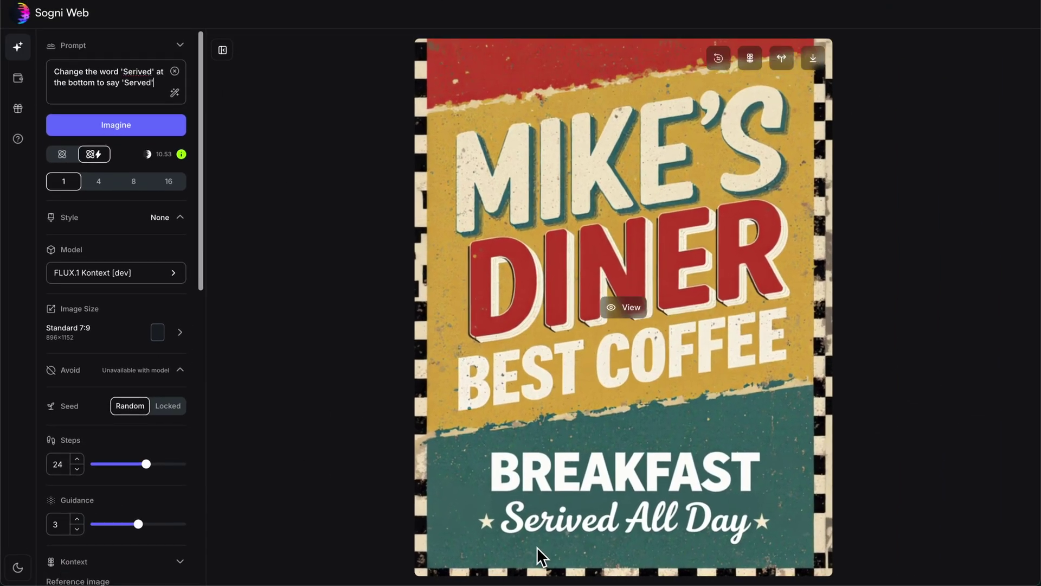
click(138, 126)
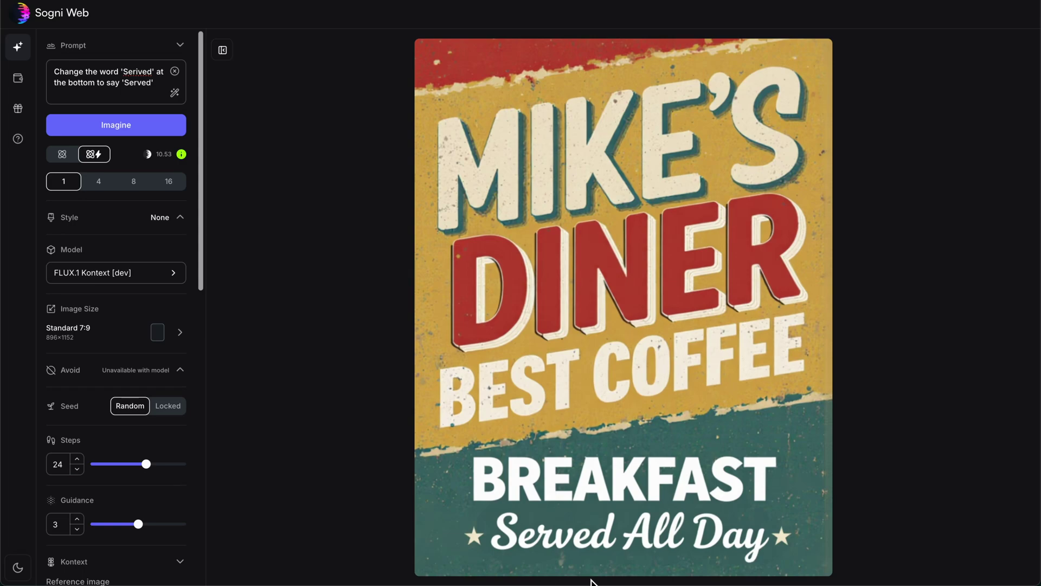
click(813, 59)
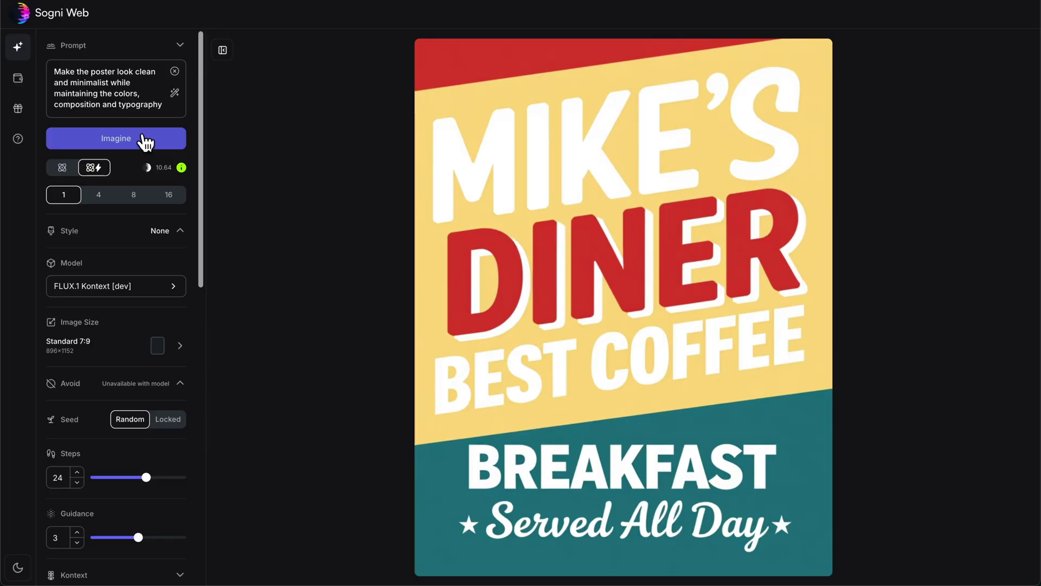
Review the clean, minimalist MIKE'S DINER poster with 'BREAKFAST Served All Day' at the bottom.
mouse_move(535, 187)
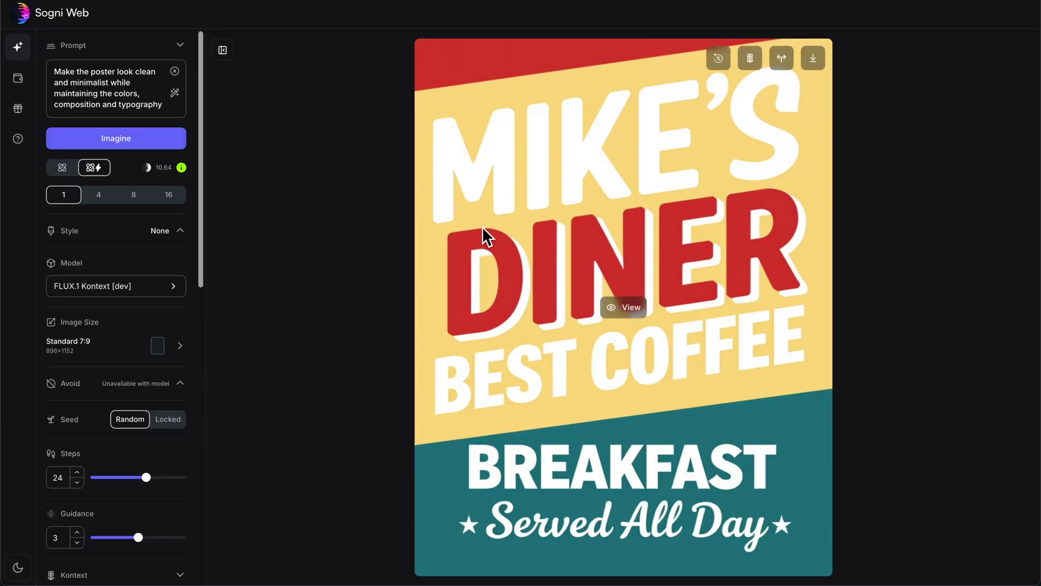